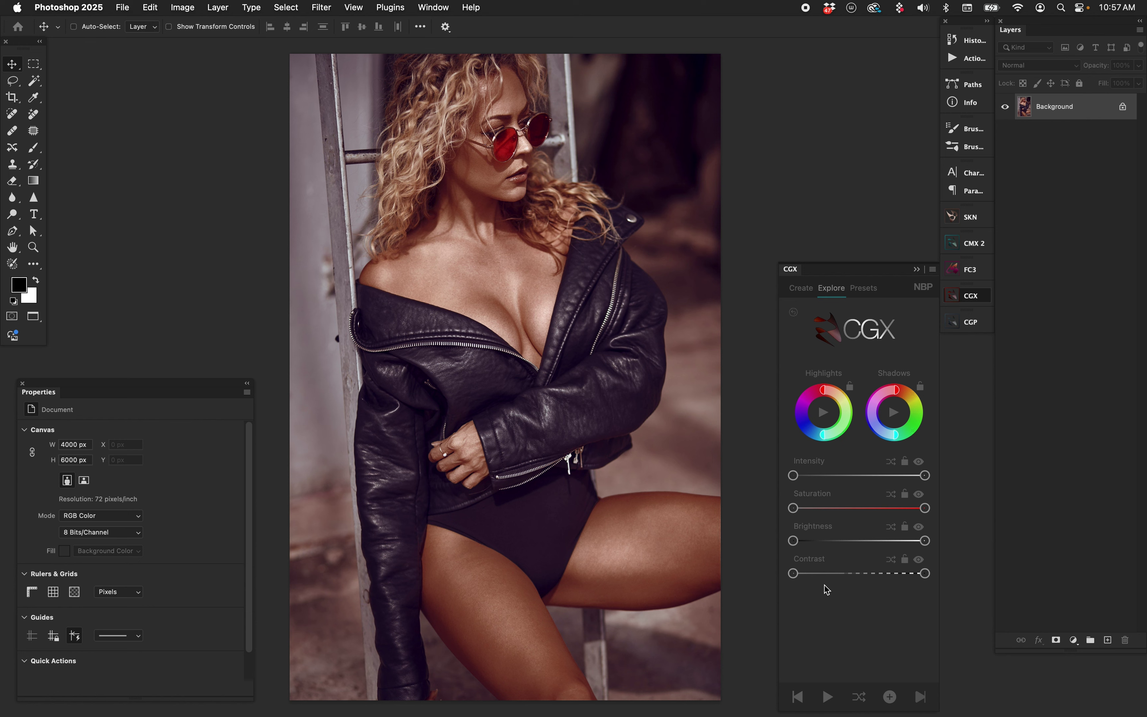
Step: Adjust the CGX look's intensity range, ending with it restored to full maximum
left_click_drag(793, 475, 822, 475)
left_click(924, 475)
left_click_drag(924, 475, 787, 476)
left_click_drag(886, 478, 927, 476)
left_click(828, 697)
Step: Add a Black & White adjustment layer, test and undo a Reds change, then select Background
left_click(1075, 646)
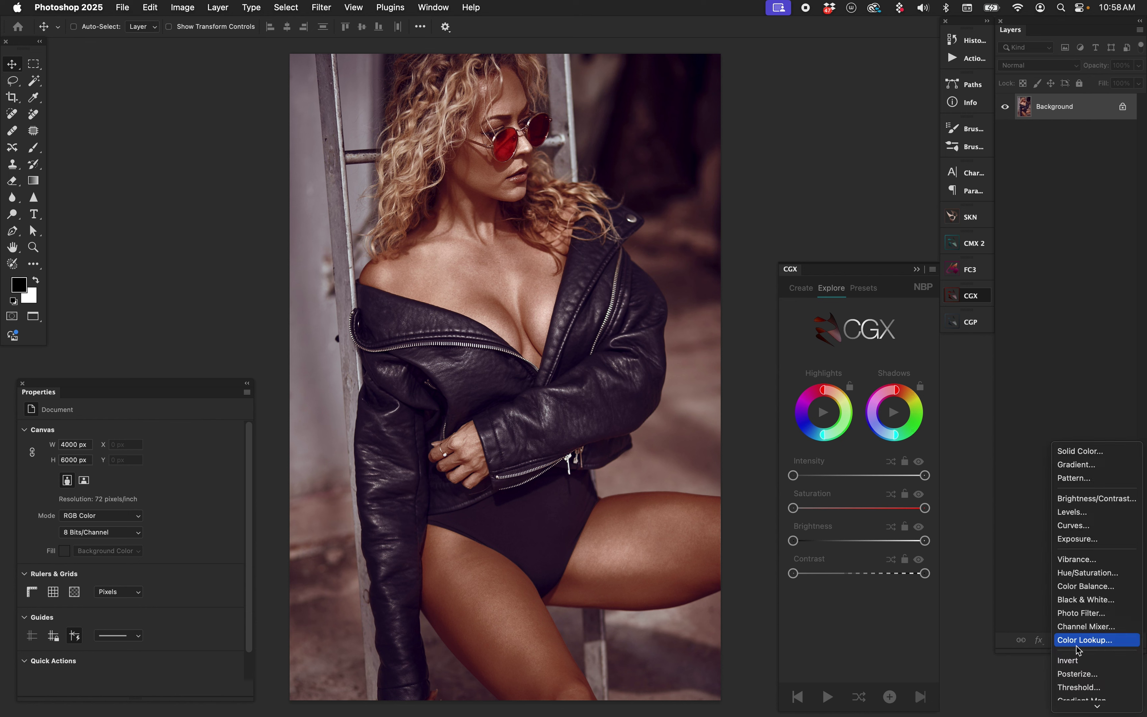
left_click(1088, 601)
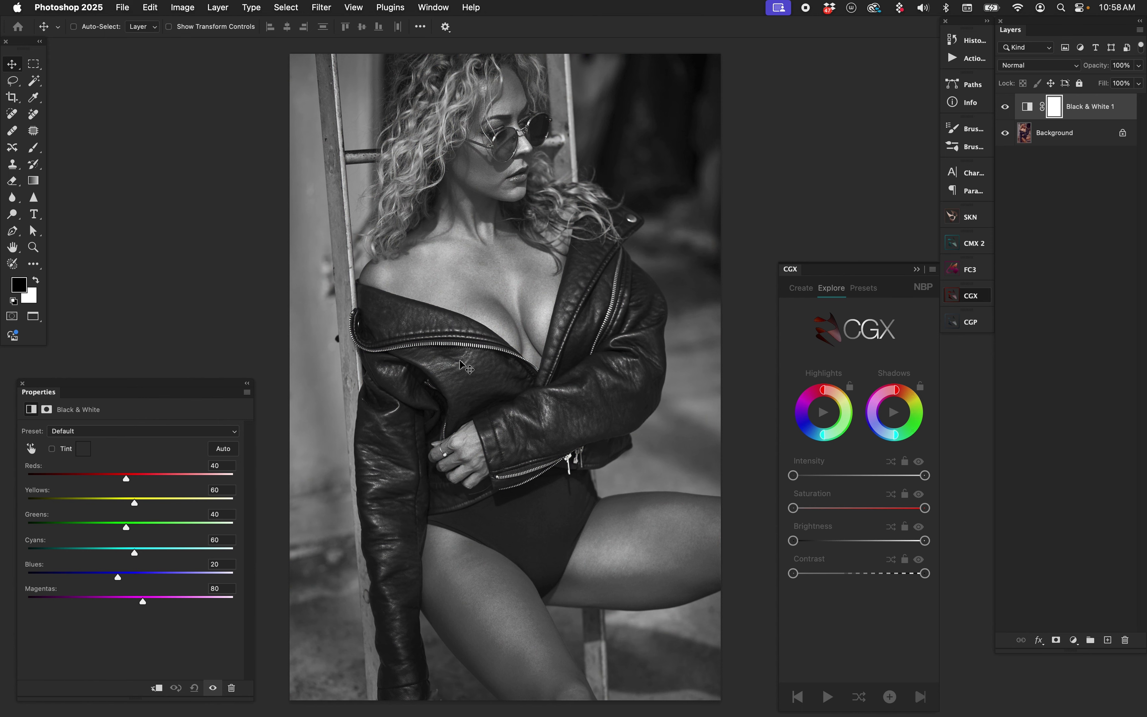
left_click_drag(127, 478, 150, 480)
key("super+z")
left_click(1048, 135)
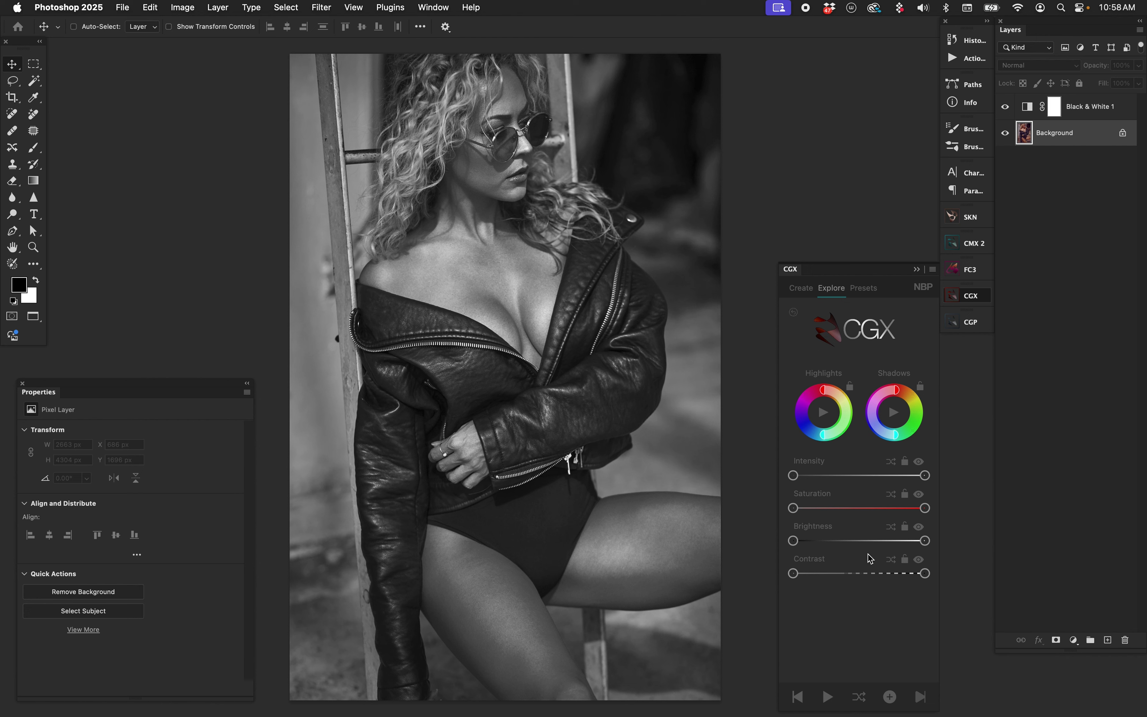
Step: Generate a CGX look, then toggle Black & White 1 off and on to compare
left_click(829, 698)
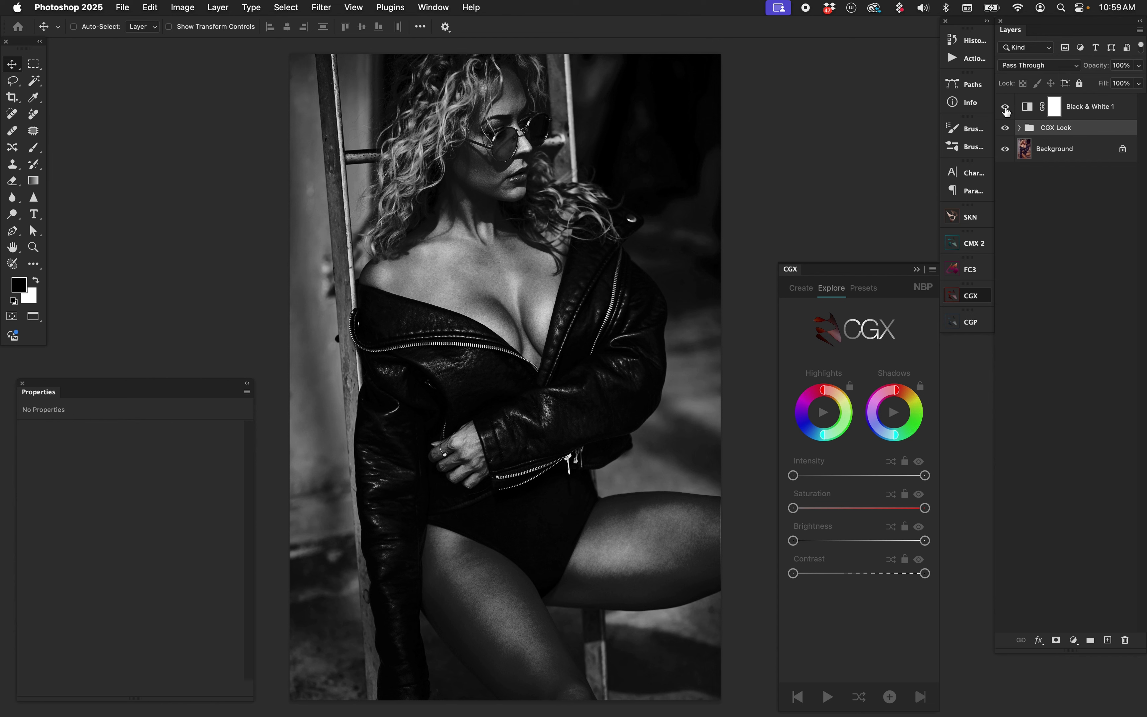
left_click(1005, 109)
left_click(1005, 108)
Step: Cycle through twenty-one generated CGX looks on the black-and-white portrait
left_click(830, 697)
left_click(829, 697)
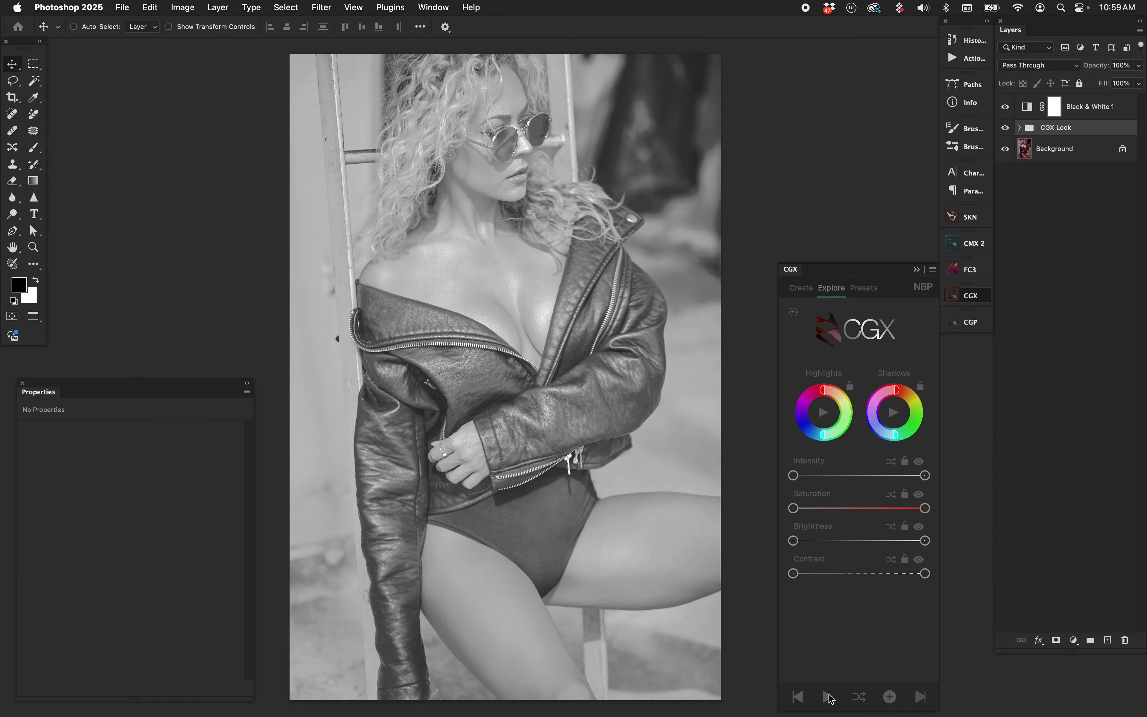
left_click(829, 697)
left_click(830, 697)
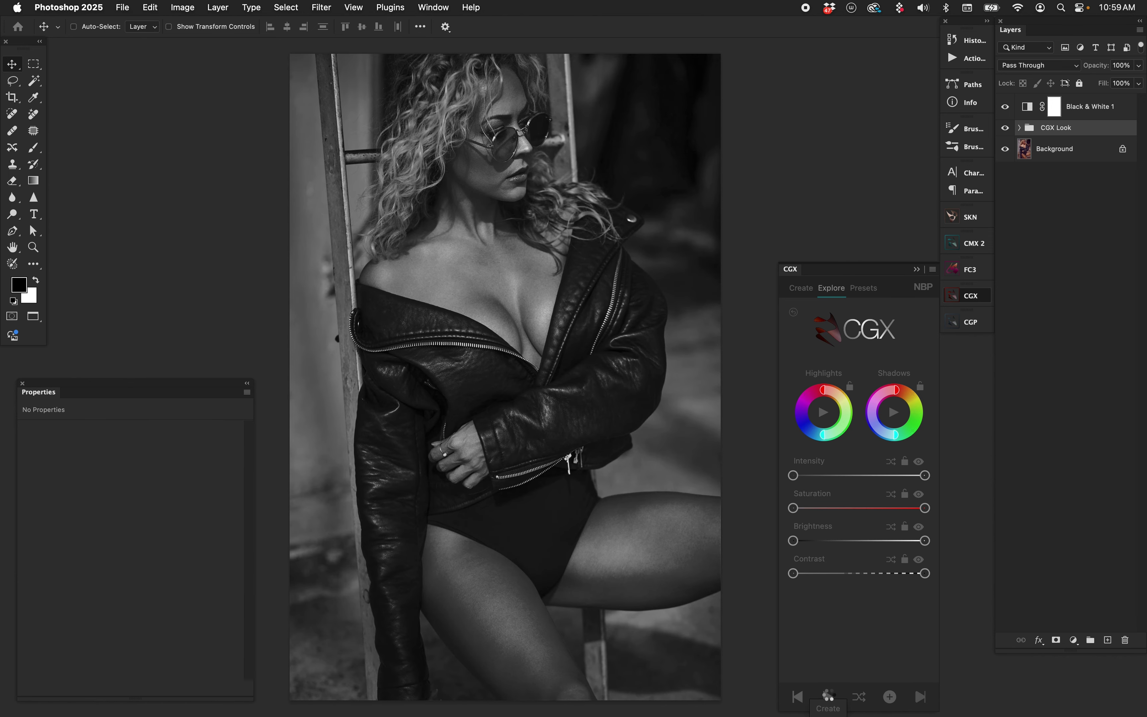
left_click(829, 697)
left_click(830, 697)
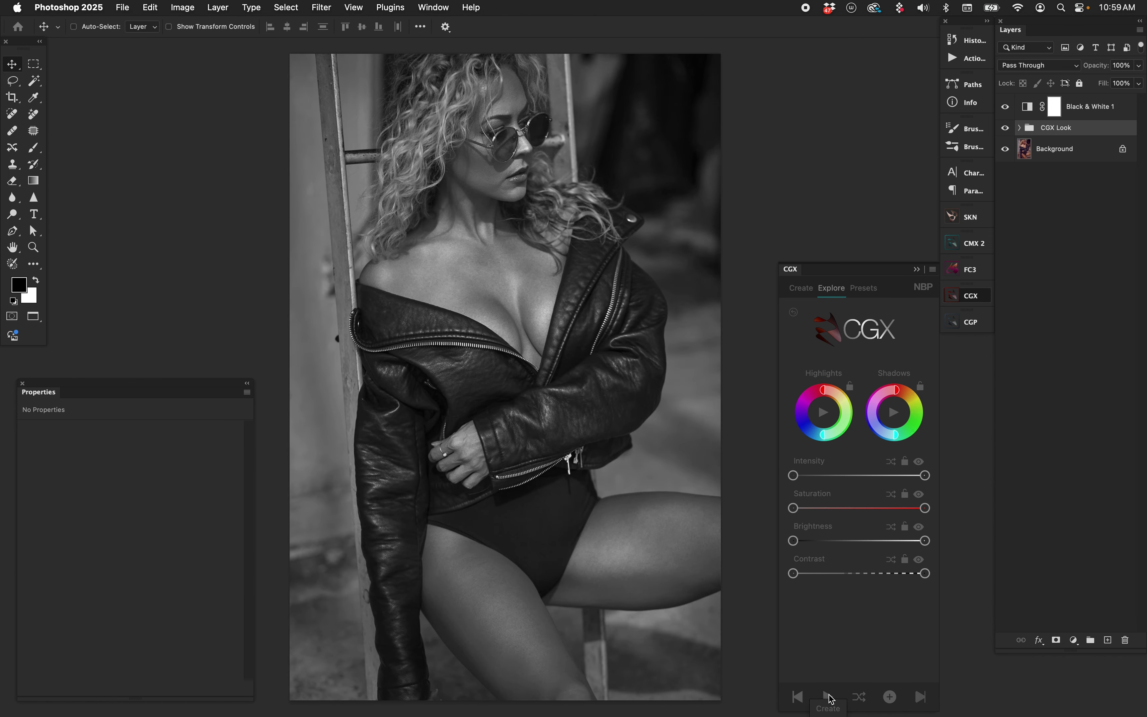
left_click(830, 697)
left_click(830, 697)
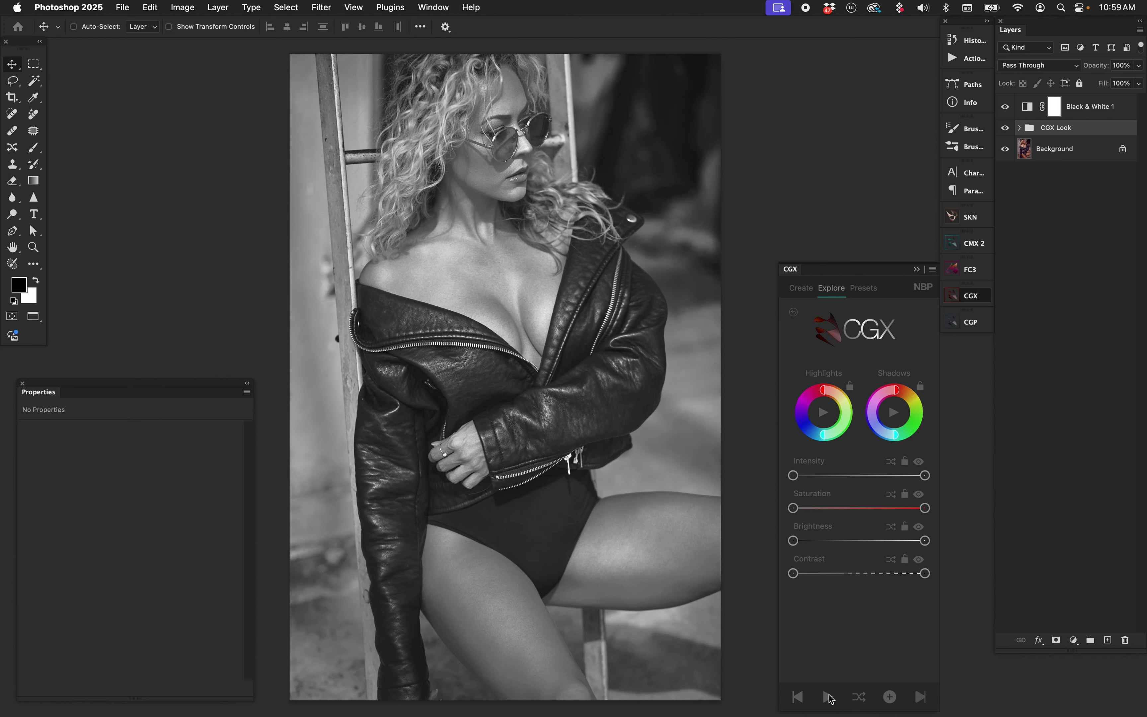
left_click(831, 697)
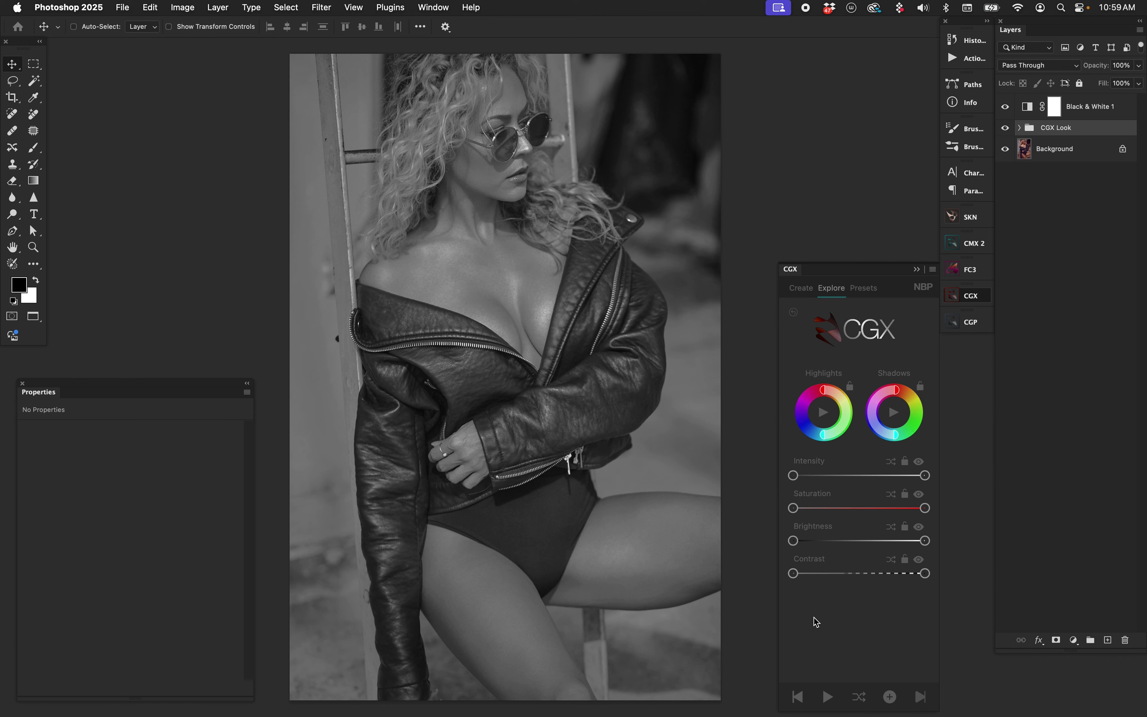
left_click(831, 697)
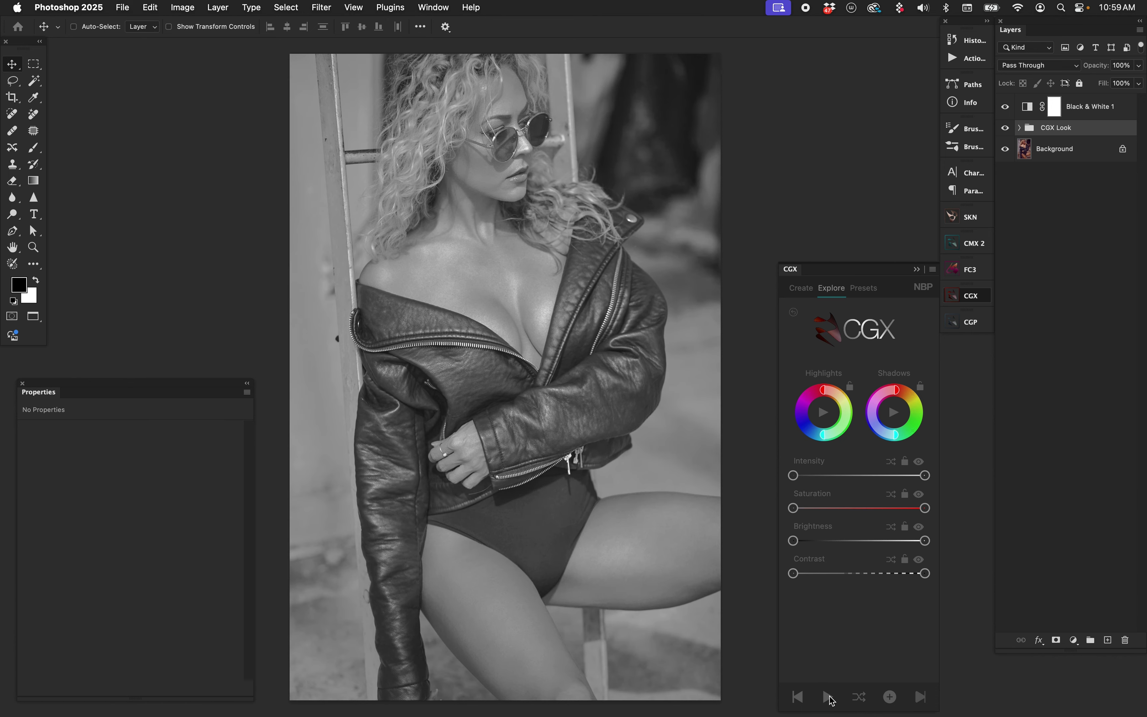
left_click(831, 697)
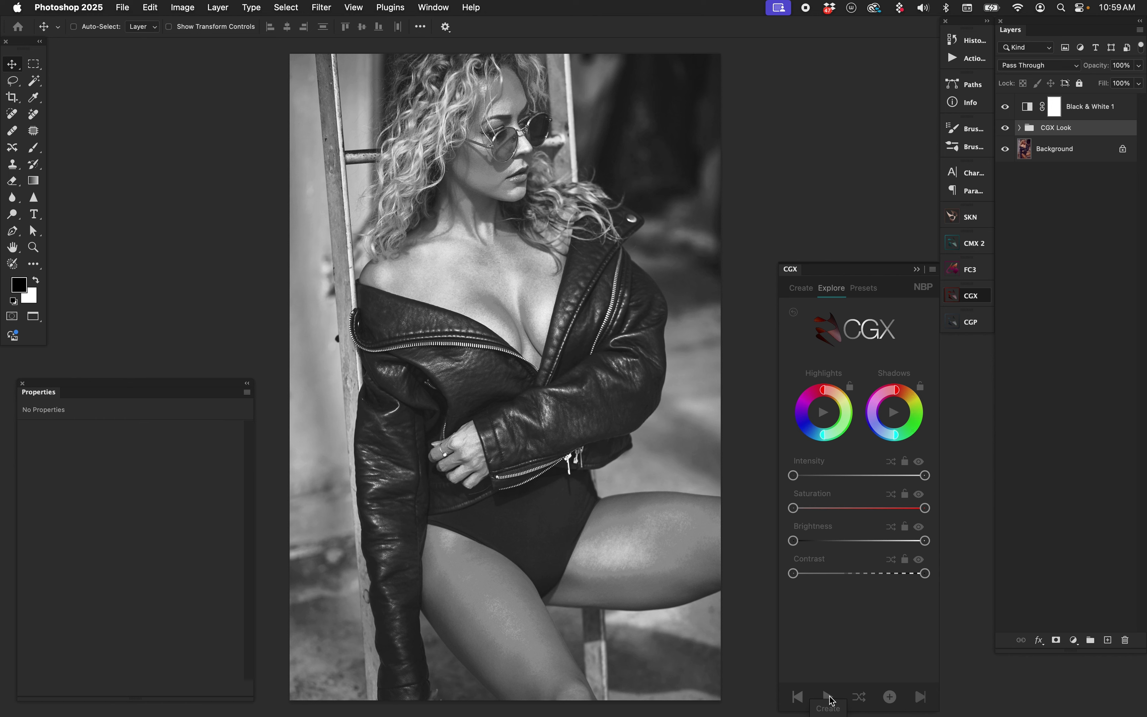
left_click(831, 697)
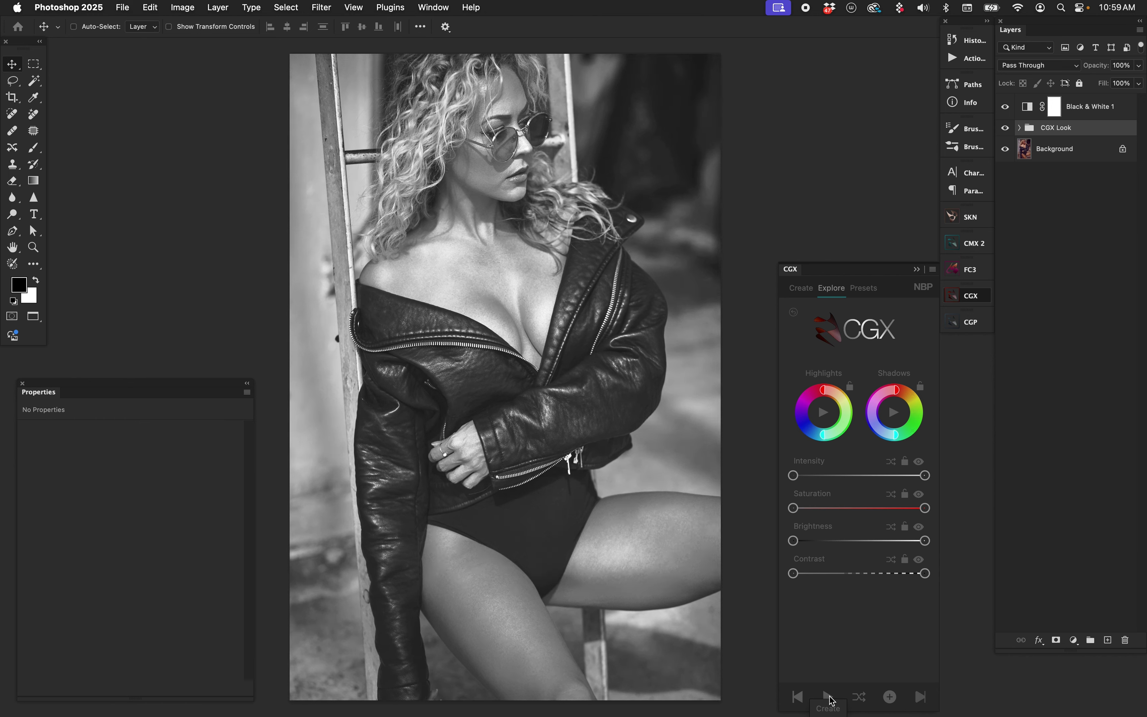
left_click(831, 698)
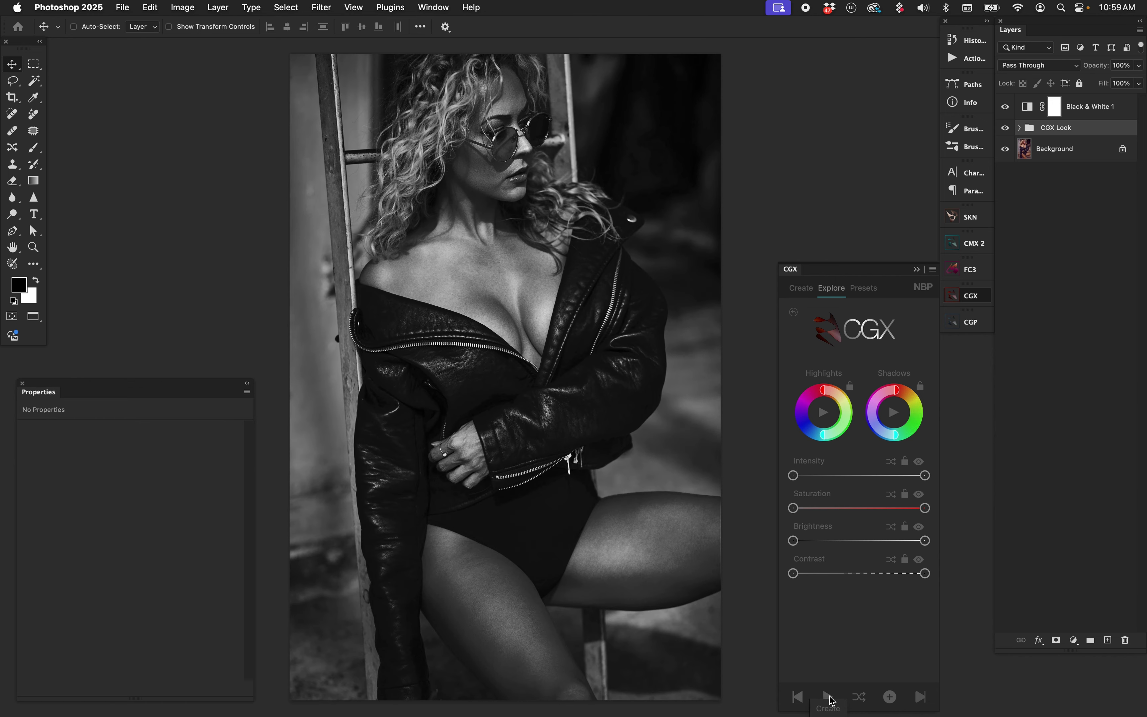
left_click(831, 697)
left_click(831, 697)
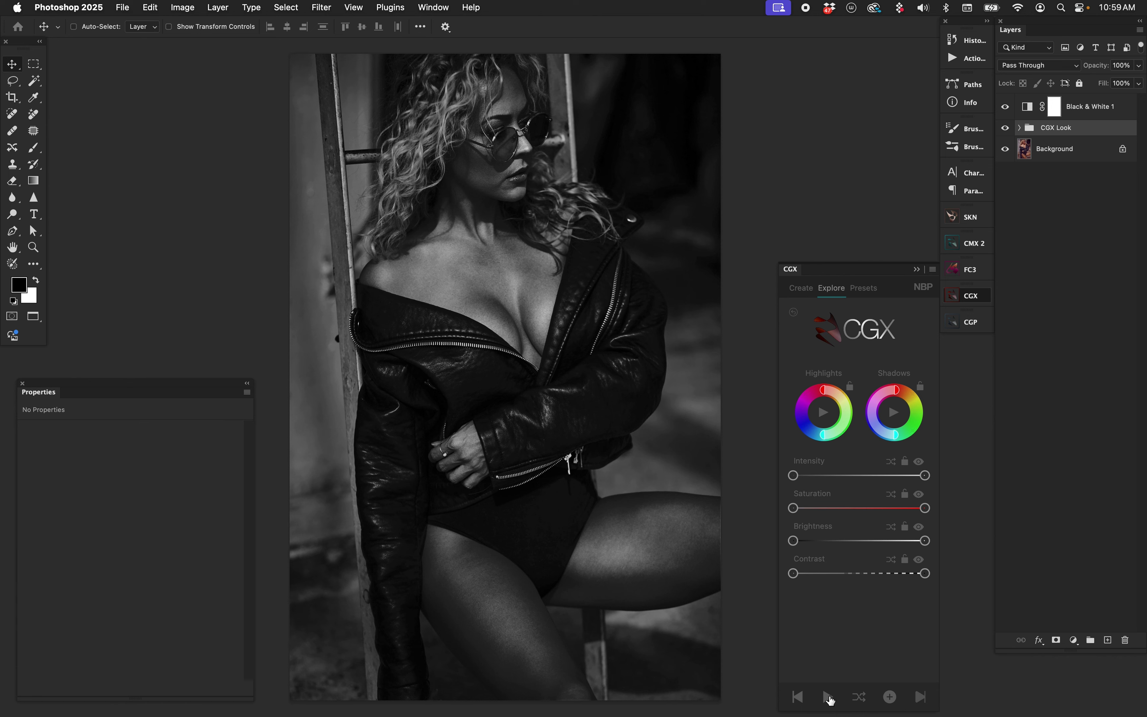
left_click(831, 697)
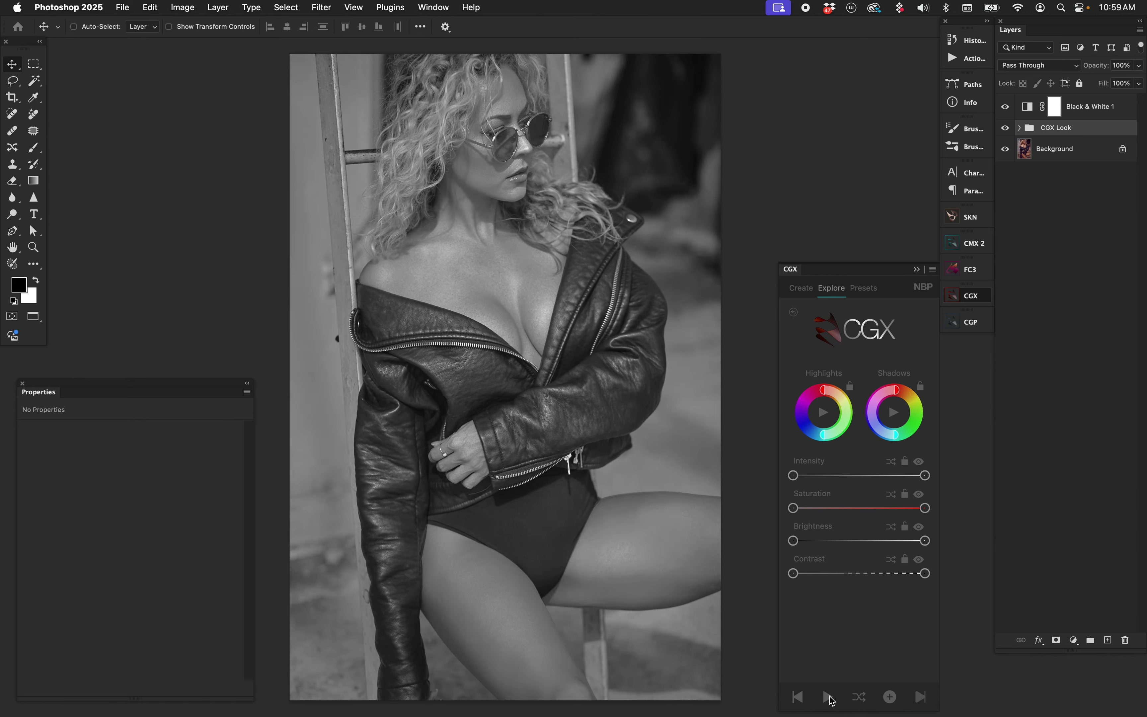
left_click(831, 697)
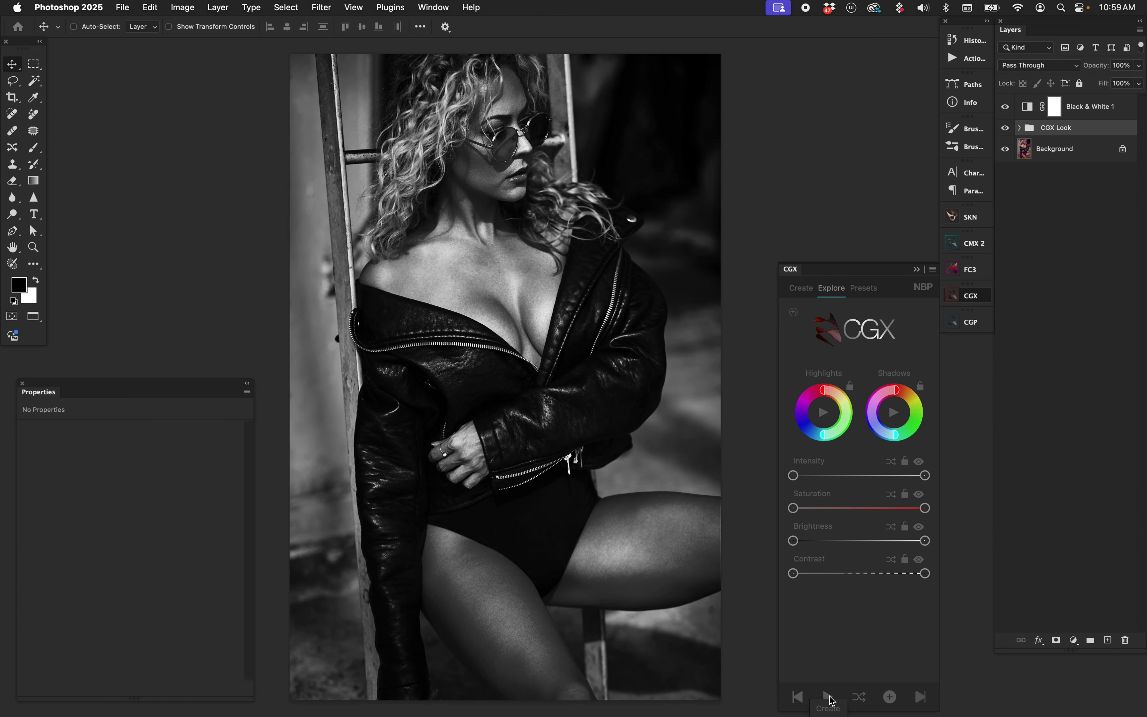
left_click(831, 697)
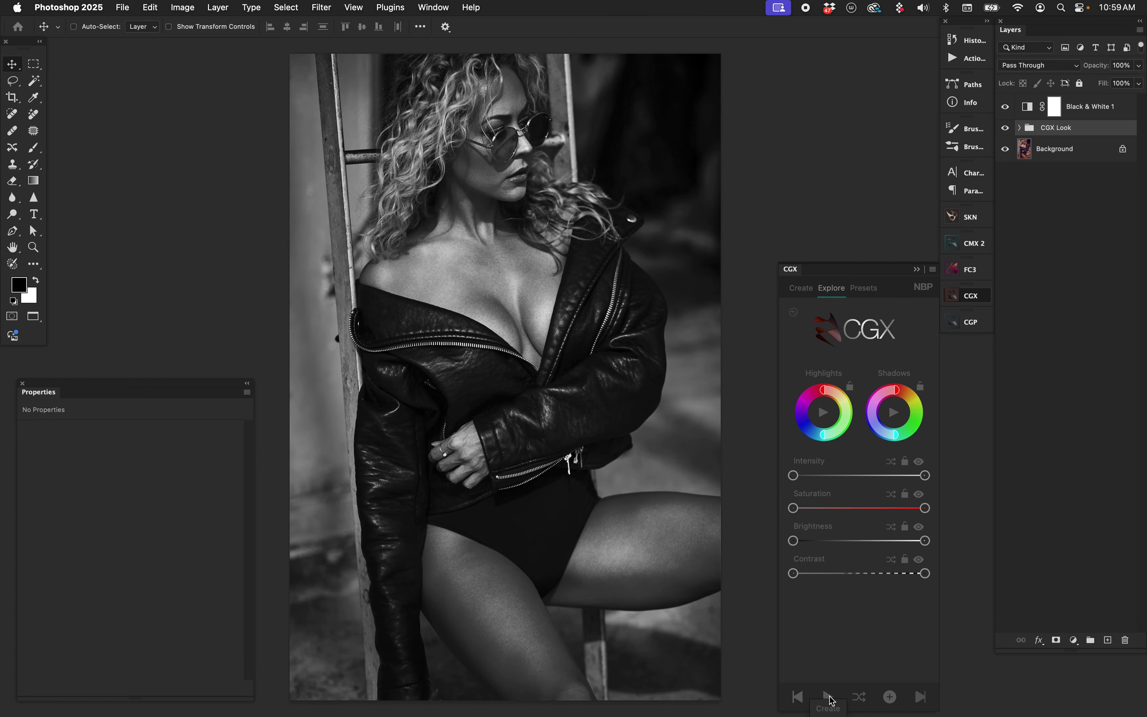
left_click(830, 697)
left_click(831, 697)
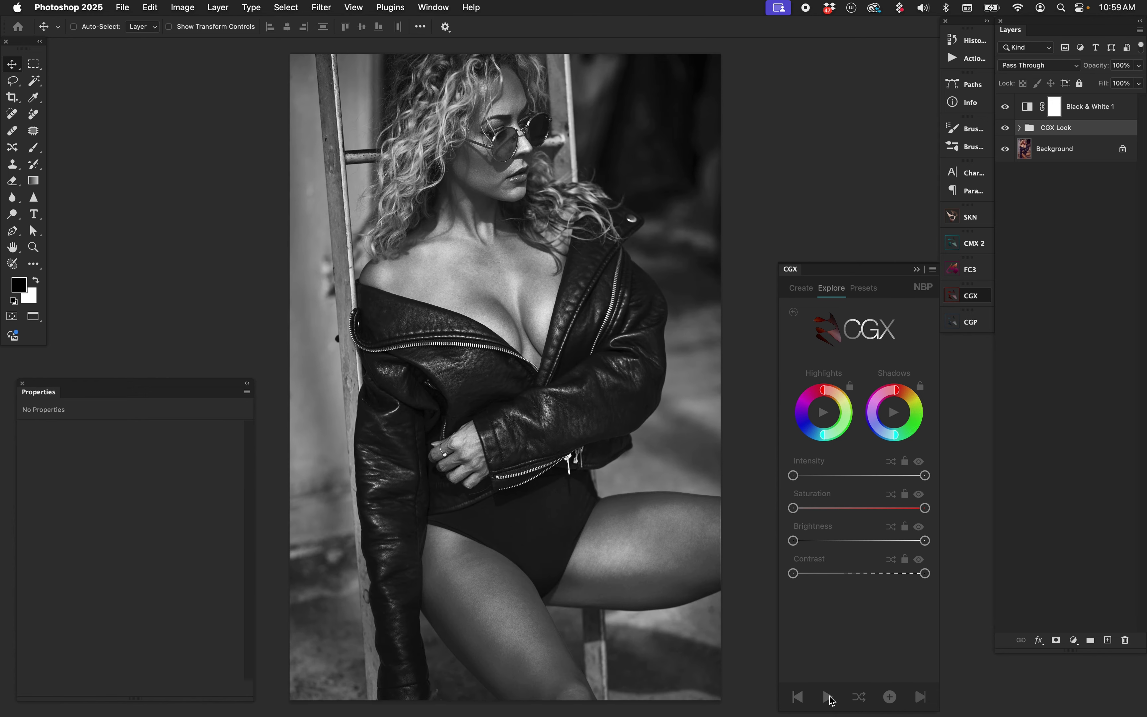
left_click(830, 697)
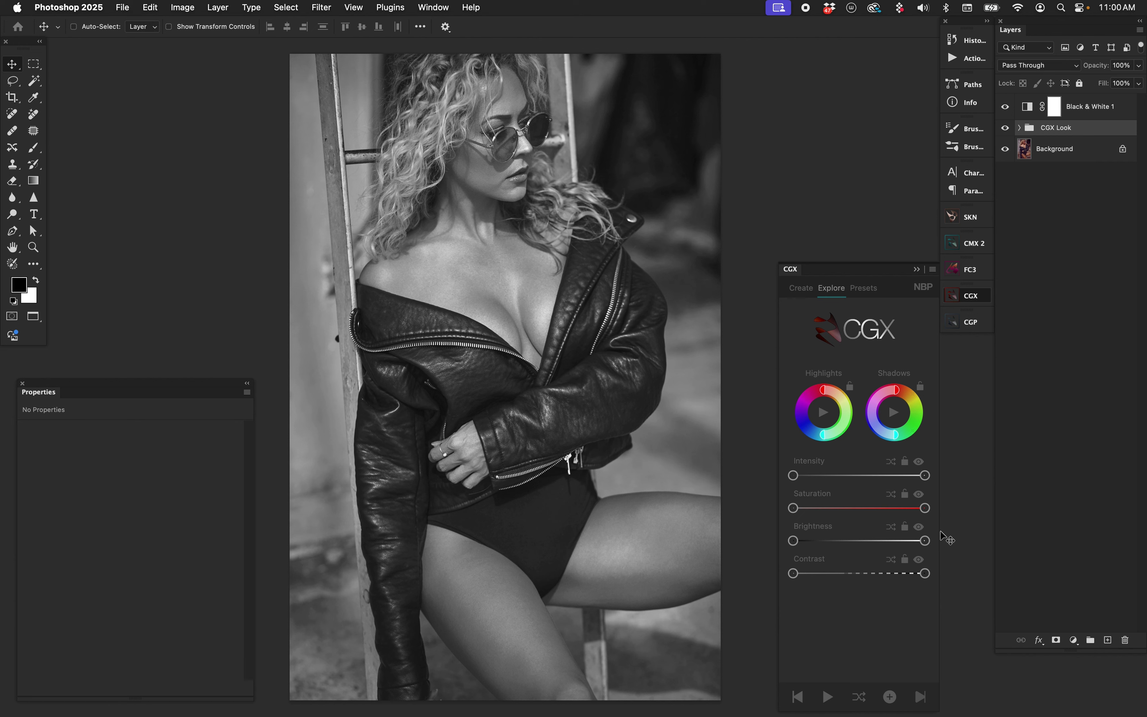
Step: Turn off CGX Brightness and Contrast, check Black & White 1, then reselect CGX Look
left_click(919, 527)
left_click(920, 561)
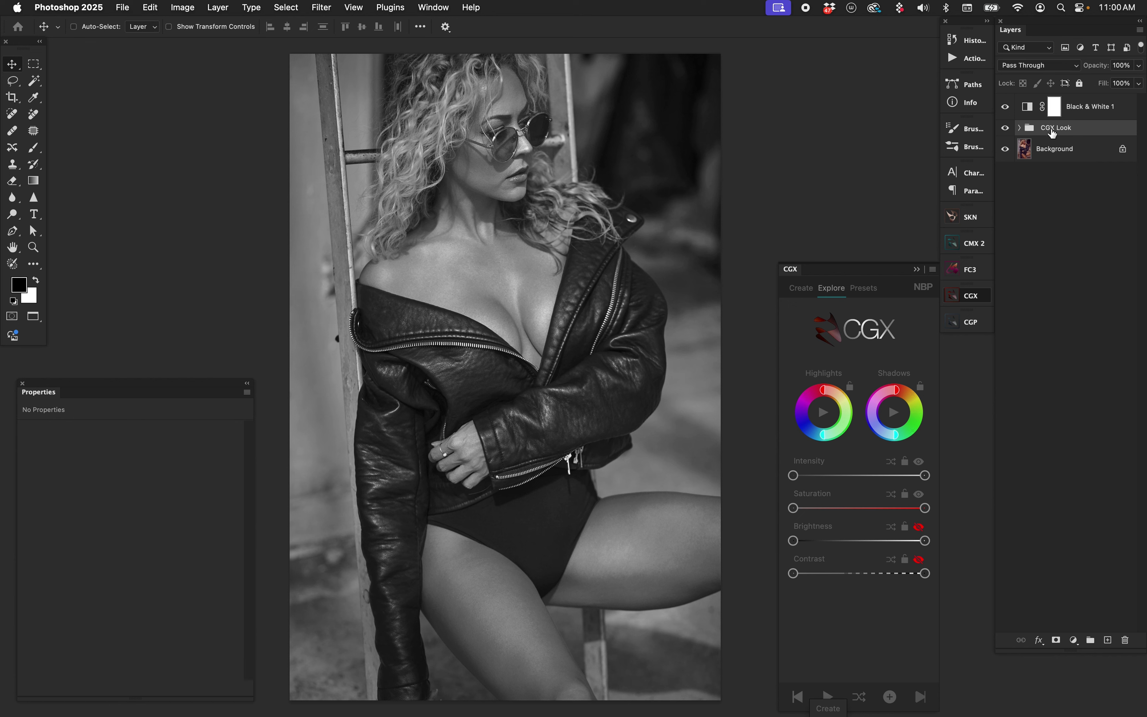
left_click(1088, 115)
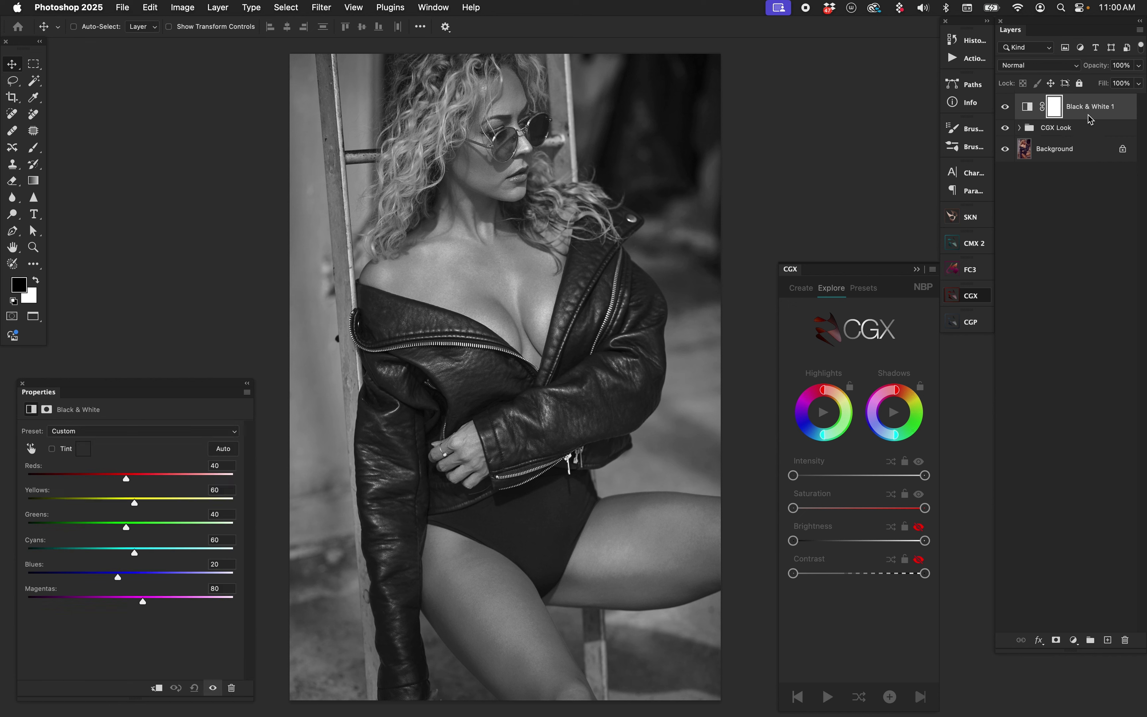
left_click(1074, 131)
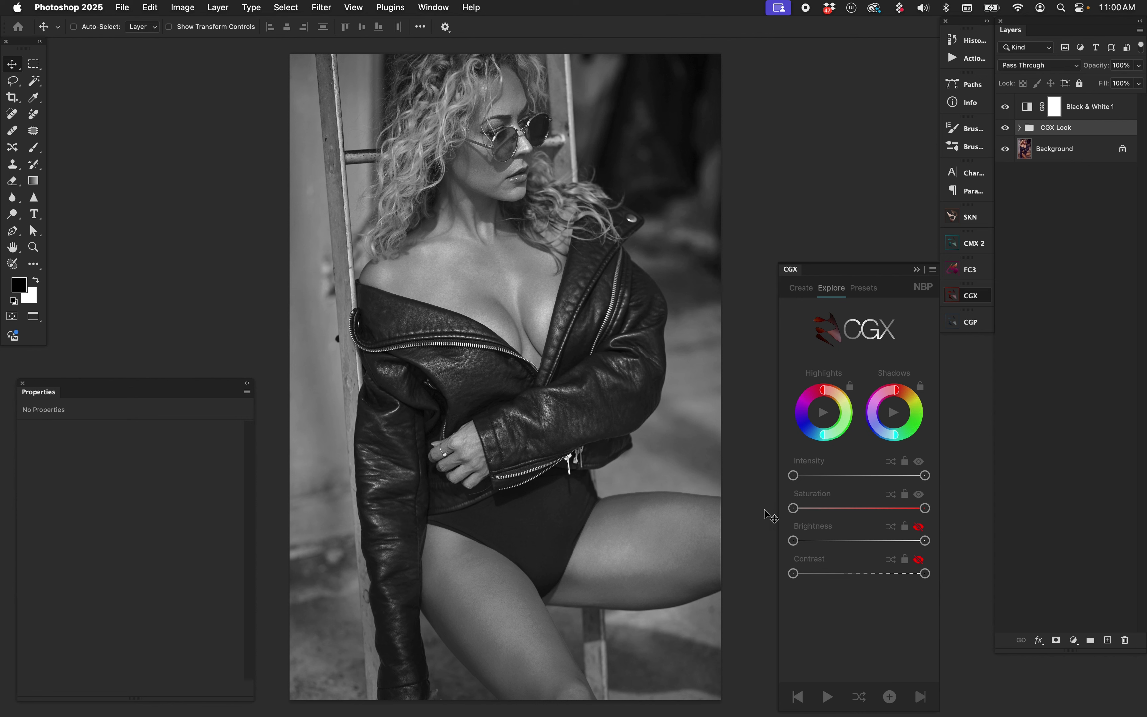
Step: Generate nine more random CGX looks in quick succession
left_click(829, 697)
left_click(830, 697)
left_click(830, 698)
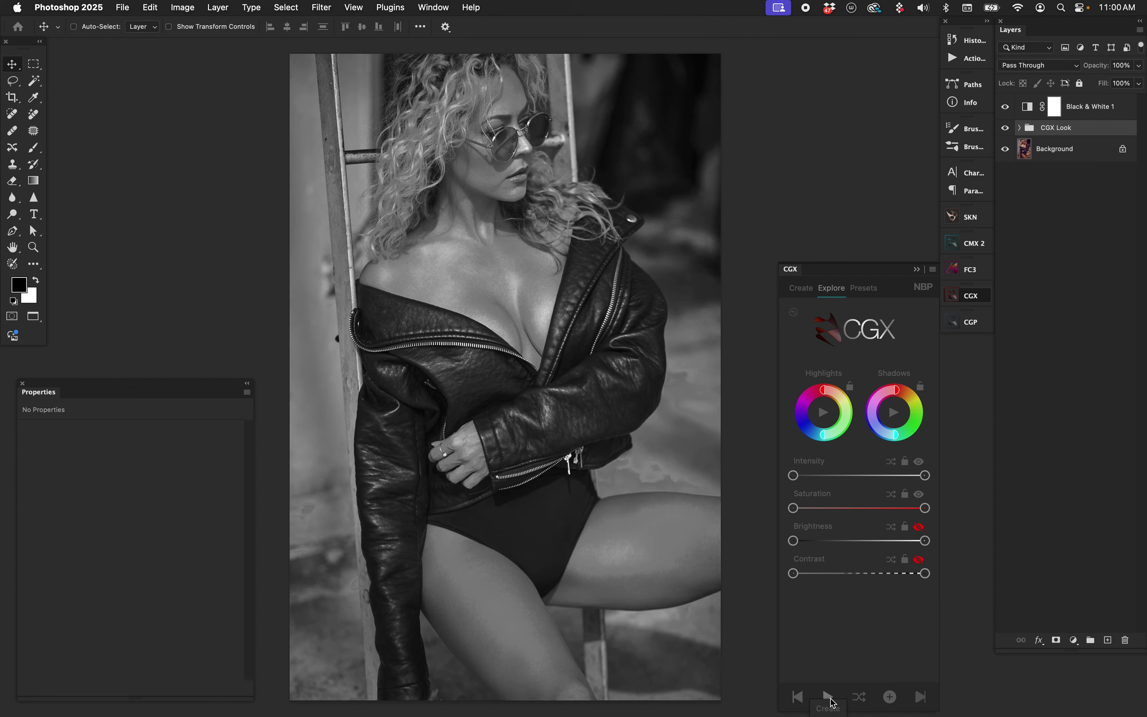
left_click(833, 701)
left_click(833, 701)
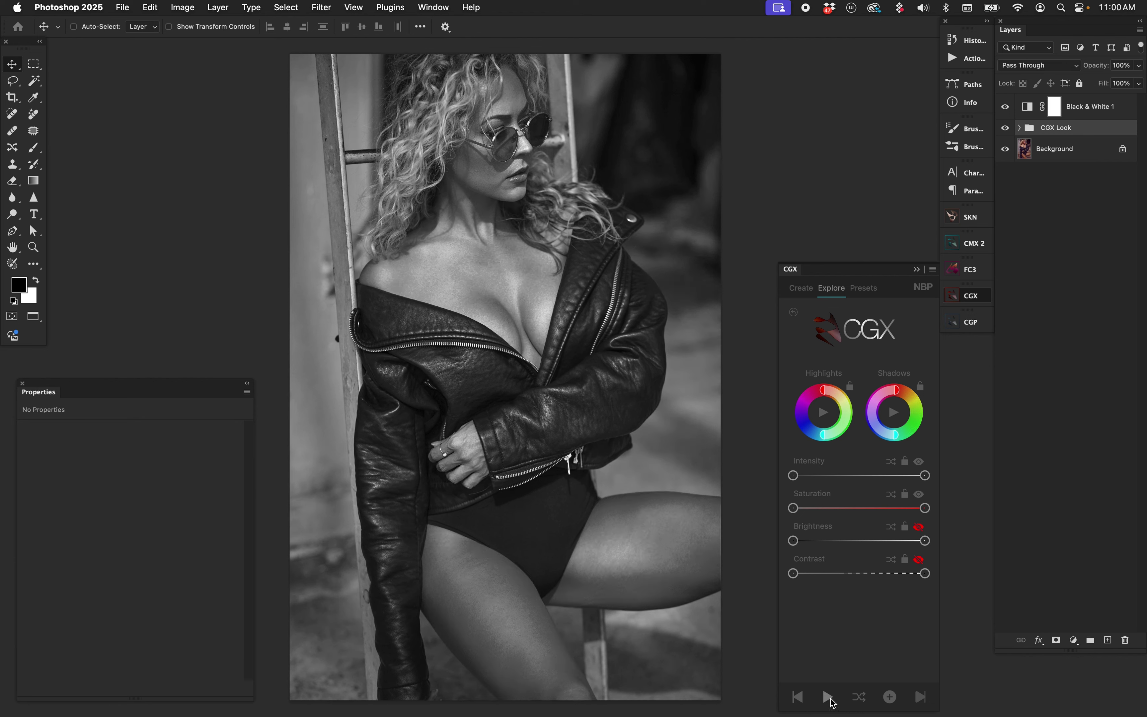
left_click(833, 700)
left_click(833, 701)
left_click(833, 701)
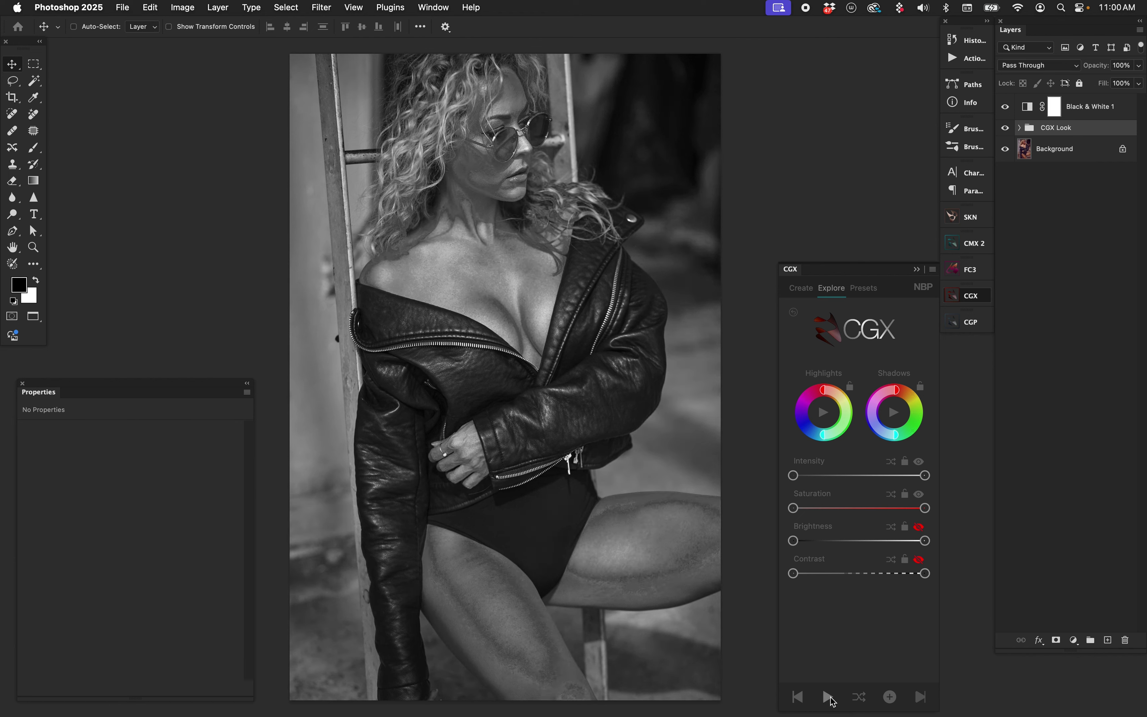
left_click(833, 700)
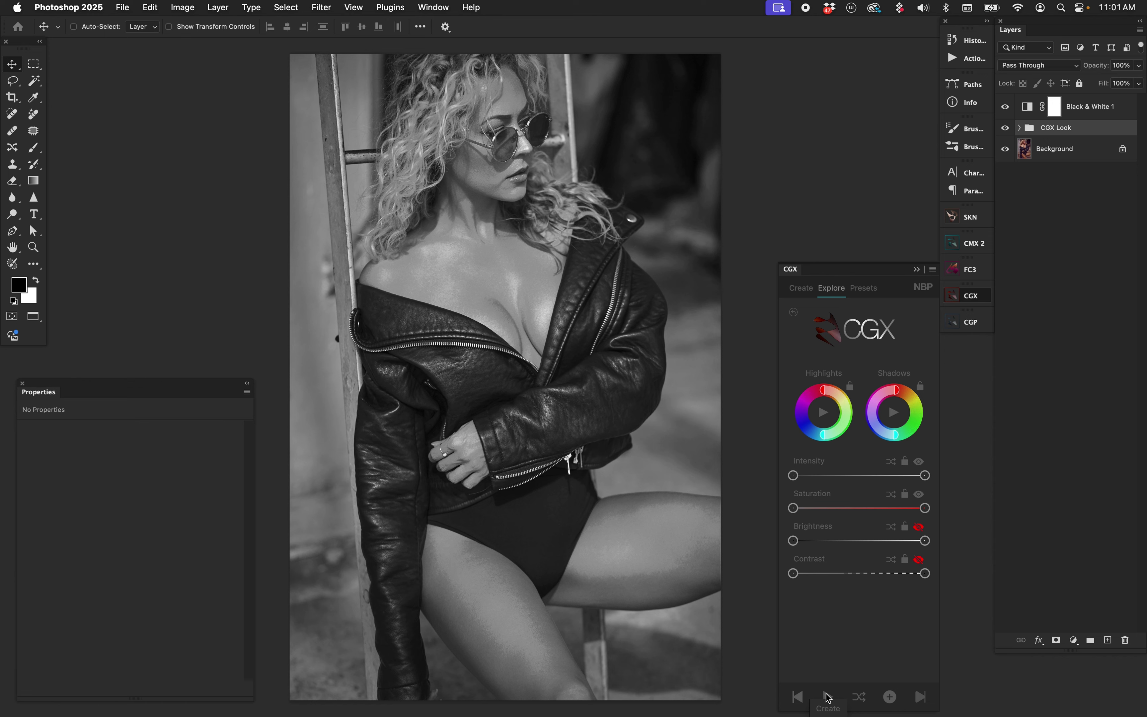
Step: Compare with Black & White 1 hidden and shown, then generate seven more tonal looks
left_click(1006, 107)
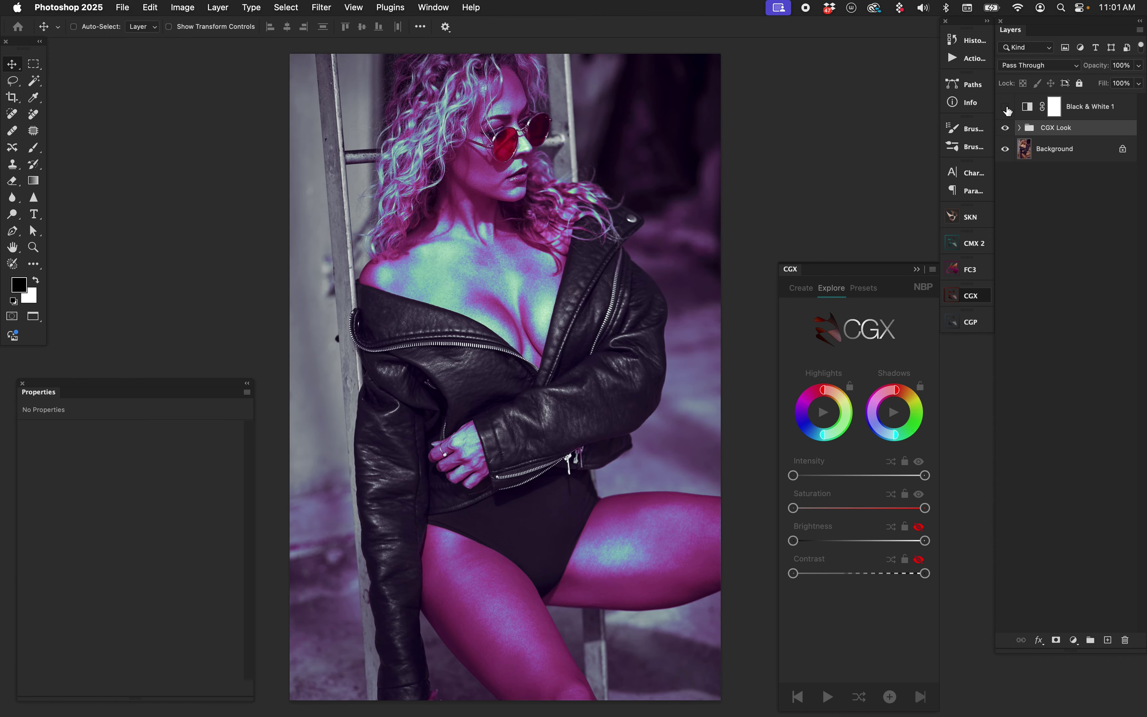
left_click(1007, 109)
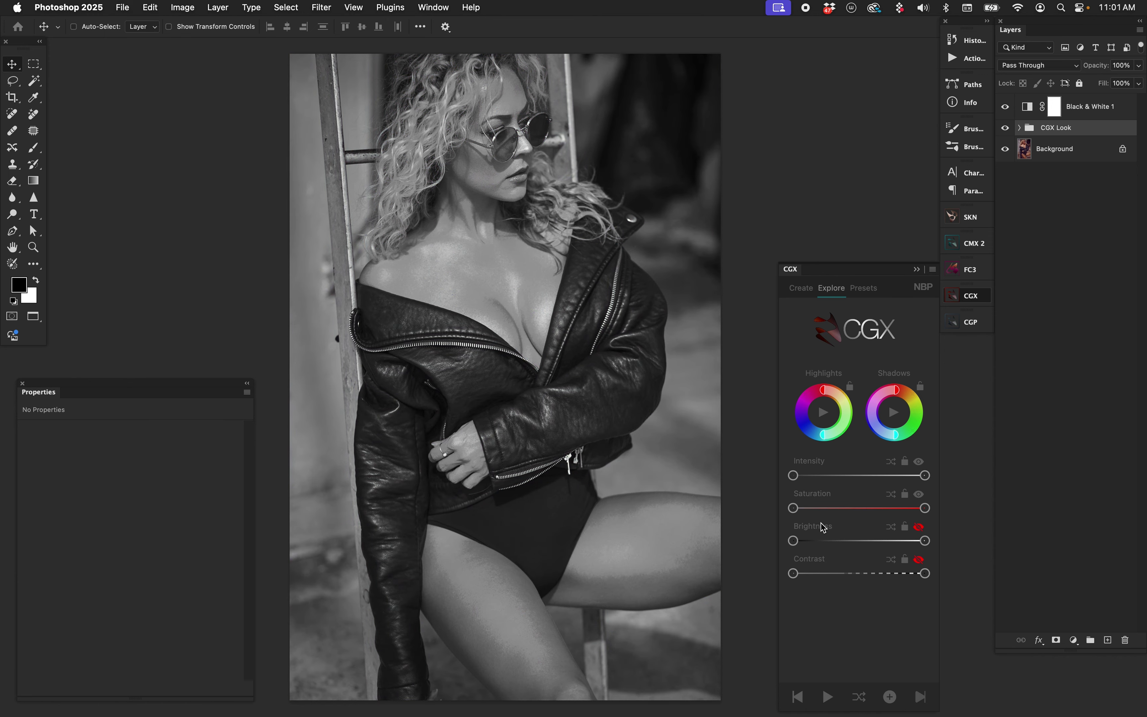
left_click(829, 696)
left_click(831, 695)
left_click(831, 695)
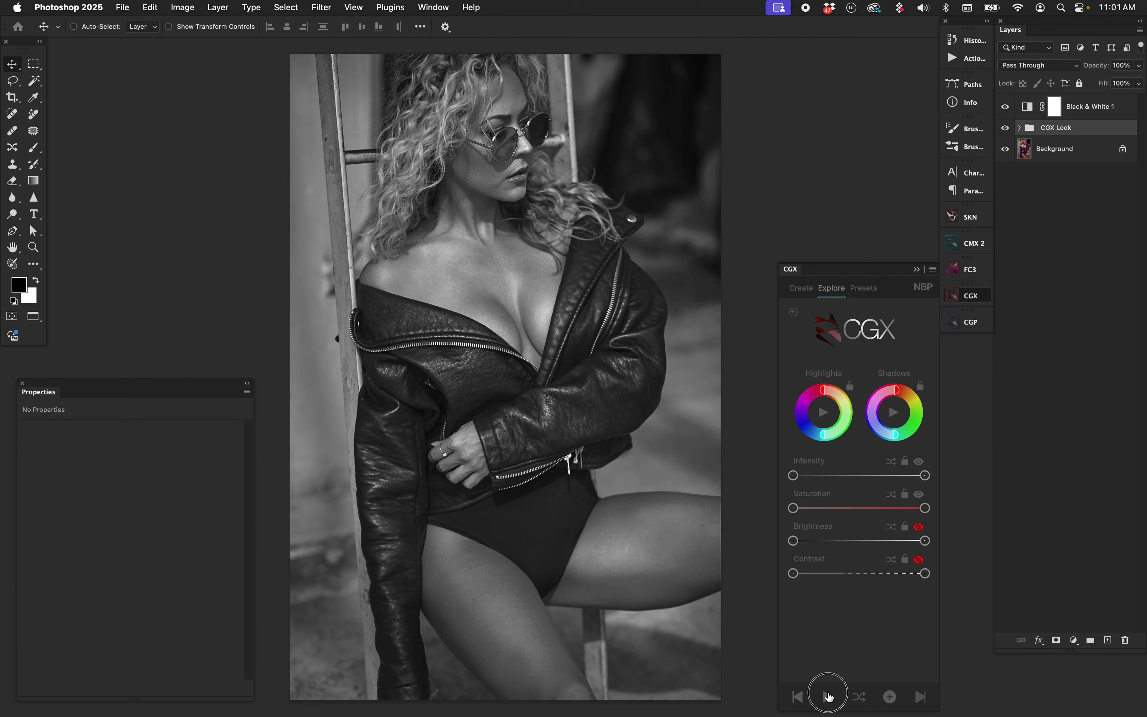
left_click(831, 696)
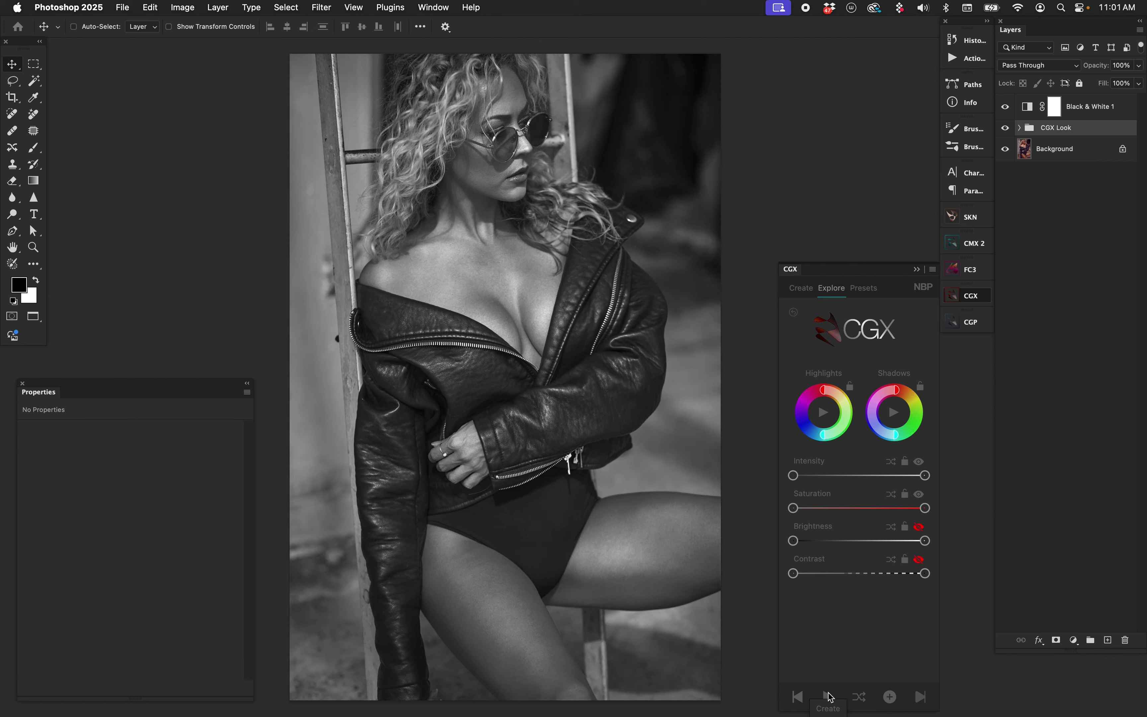
left_click(830, 696)
left_click(830, 696)
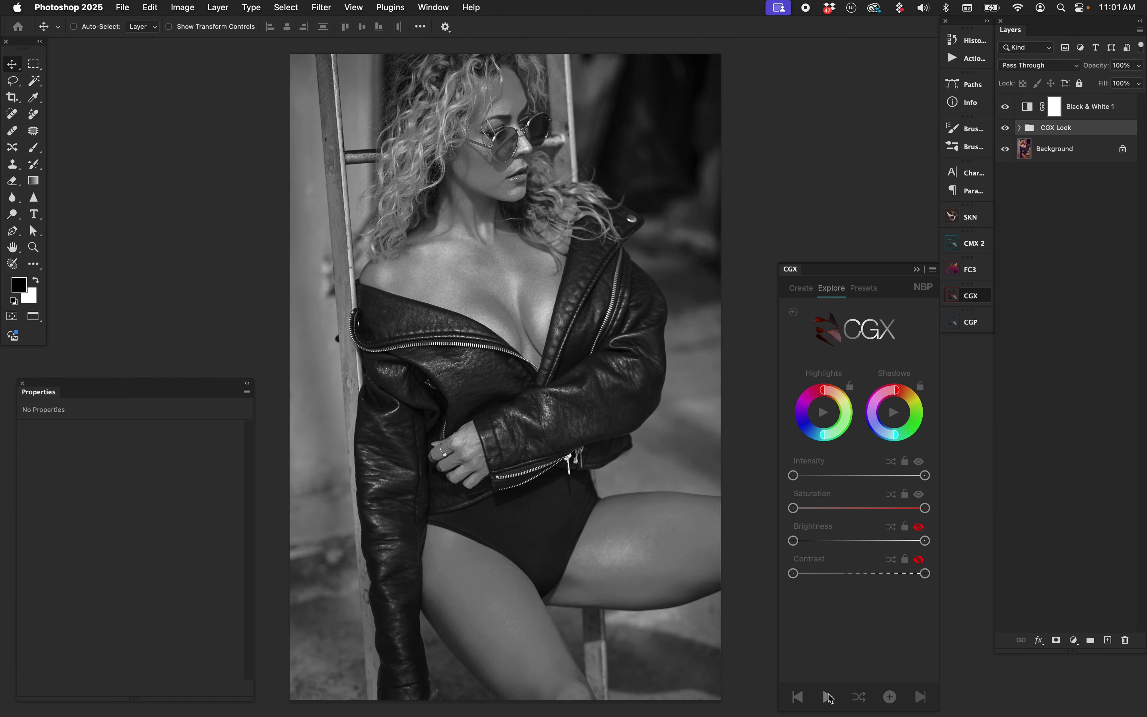
left_click(831, 696)
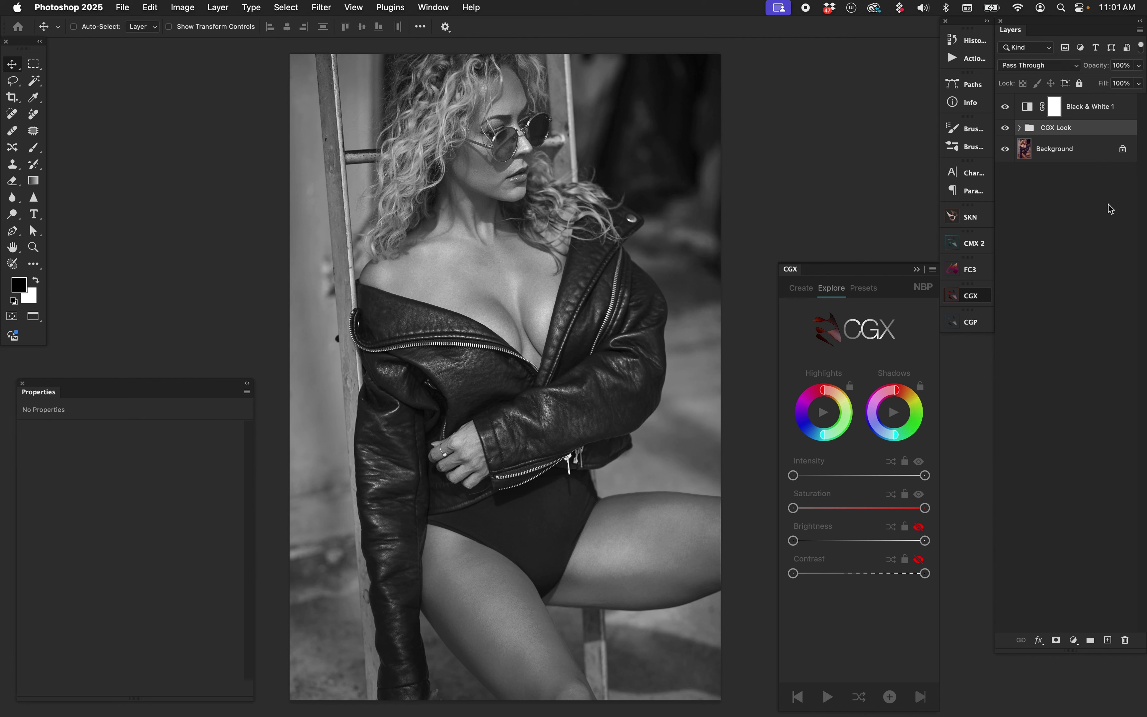
Step: In Black & White 1, lower Yellows to 11 and Cyans to 12
left_click(1088, 106)
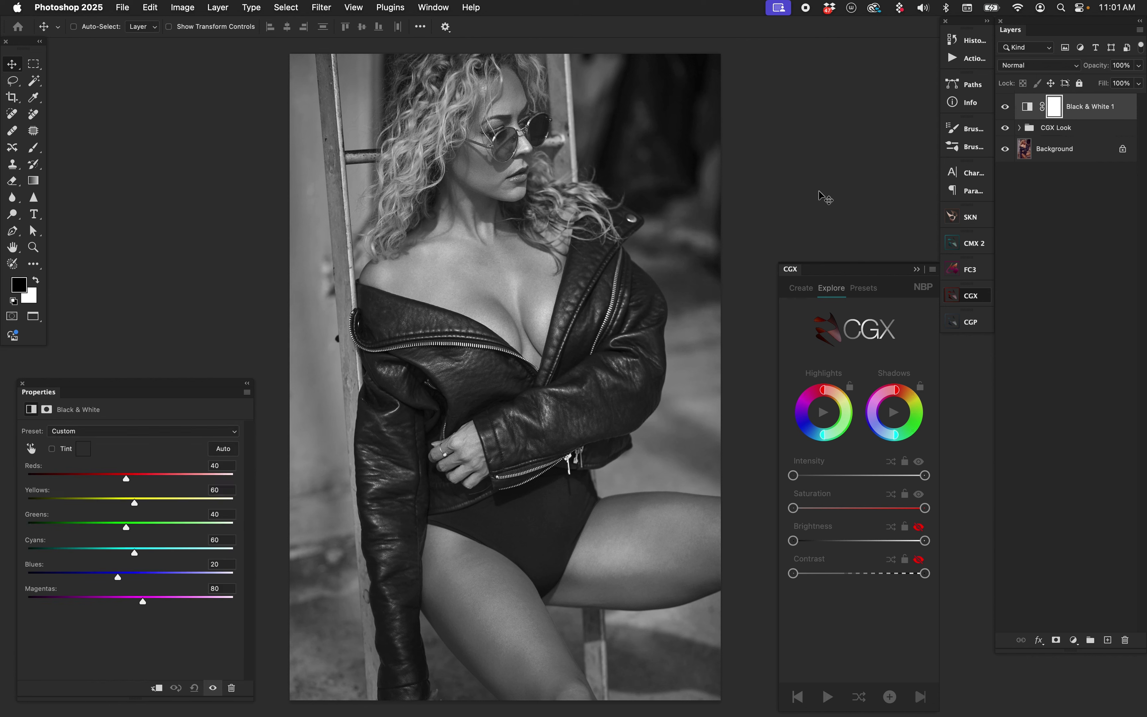
left_click_drag(135, 504, 118, 481)
left_click_drag(134, 552, 100, 576)
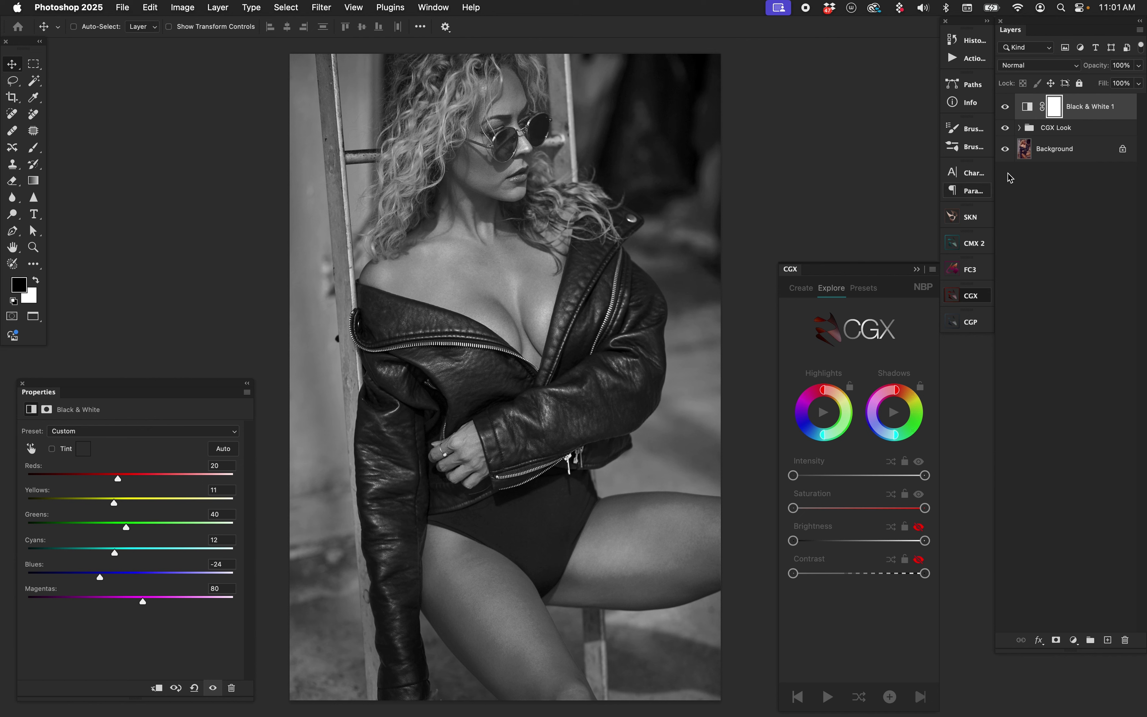
Step: Hide the Black & White 1 layer
left_click(1077, 129)
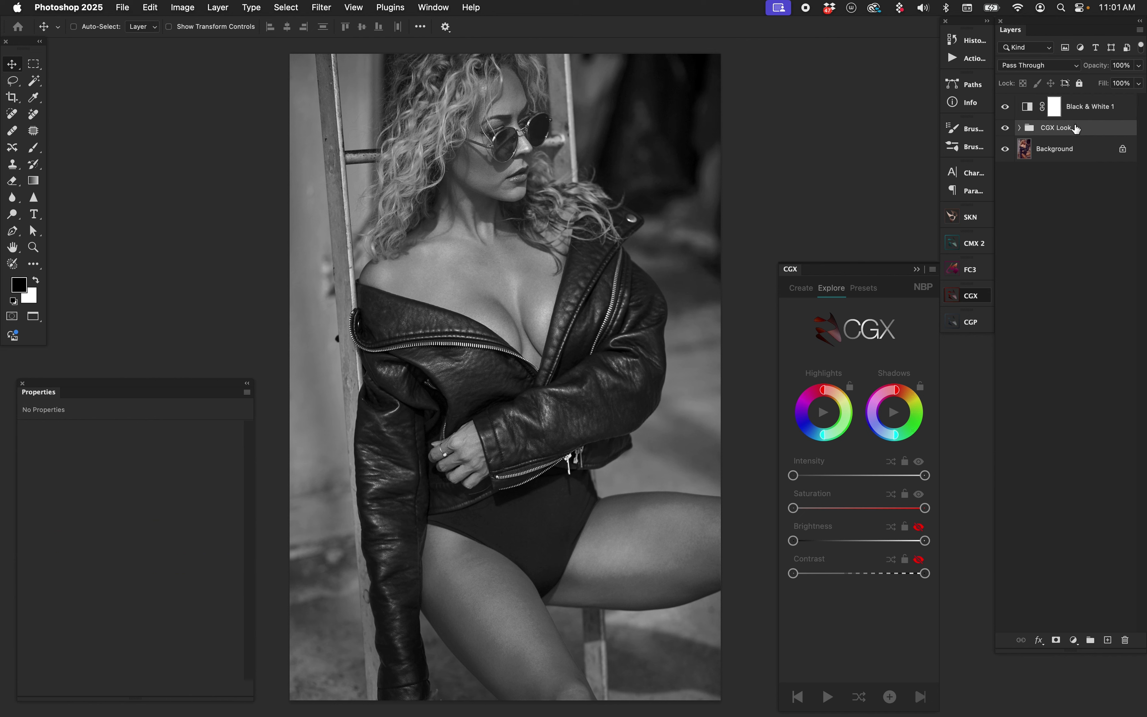
left_click(1091, 105)
left_click(1006, 108)
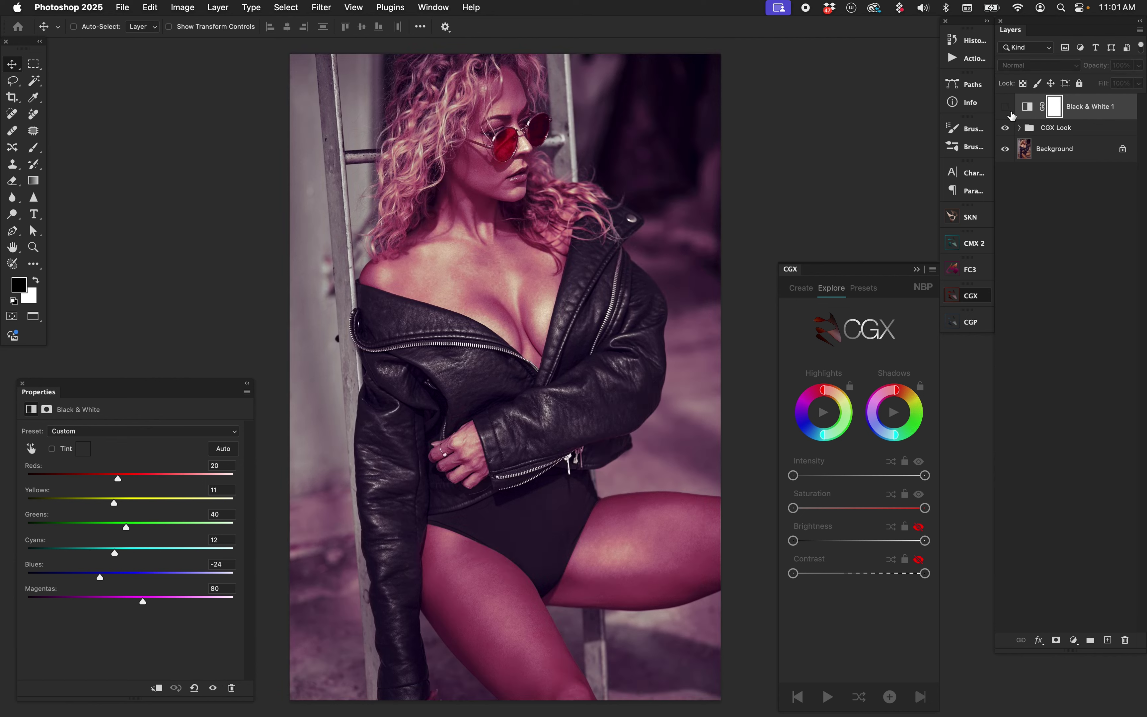
Step: Add a Hue/Saturation layer at Saturation -100, then select the CGX Look group
left_click(1074, 640)
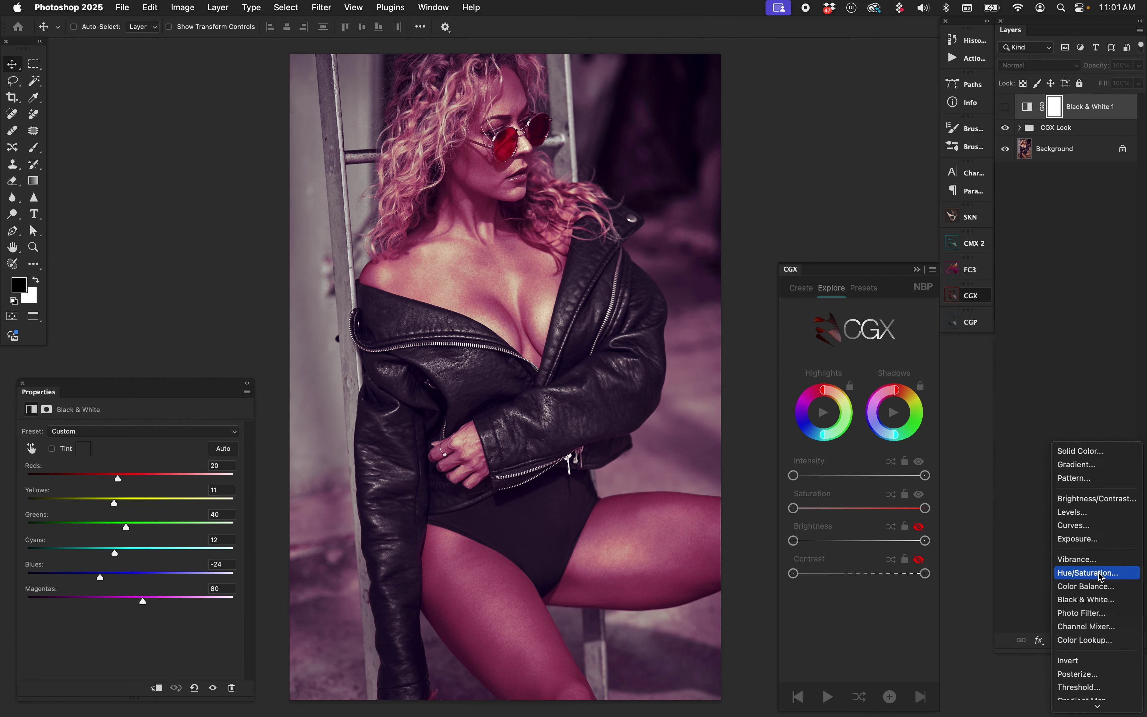
left_click(1090, 574)
left_click_drag(130, 503, 8, 510)
left_click(1074, 161)
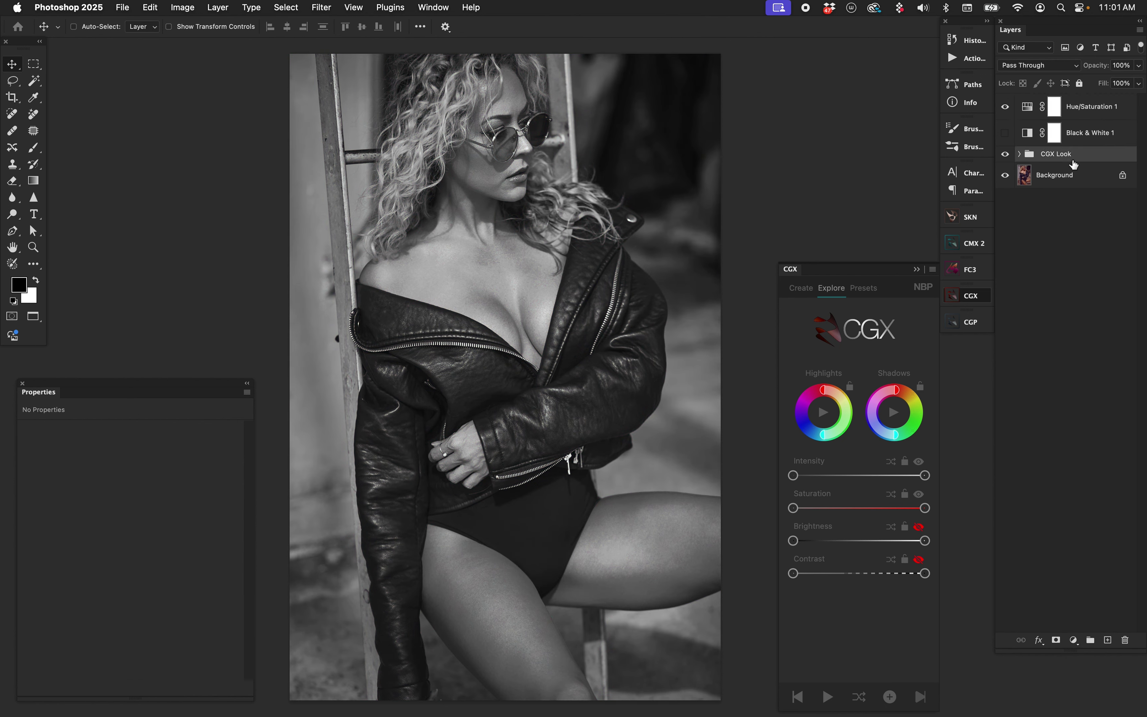
left_click(1087, 115)
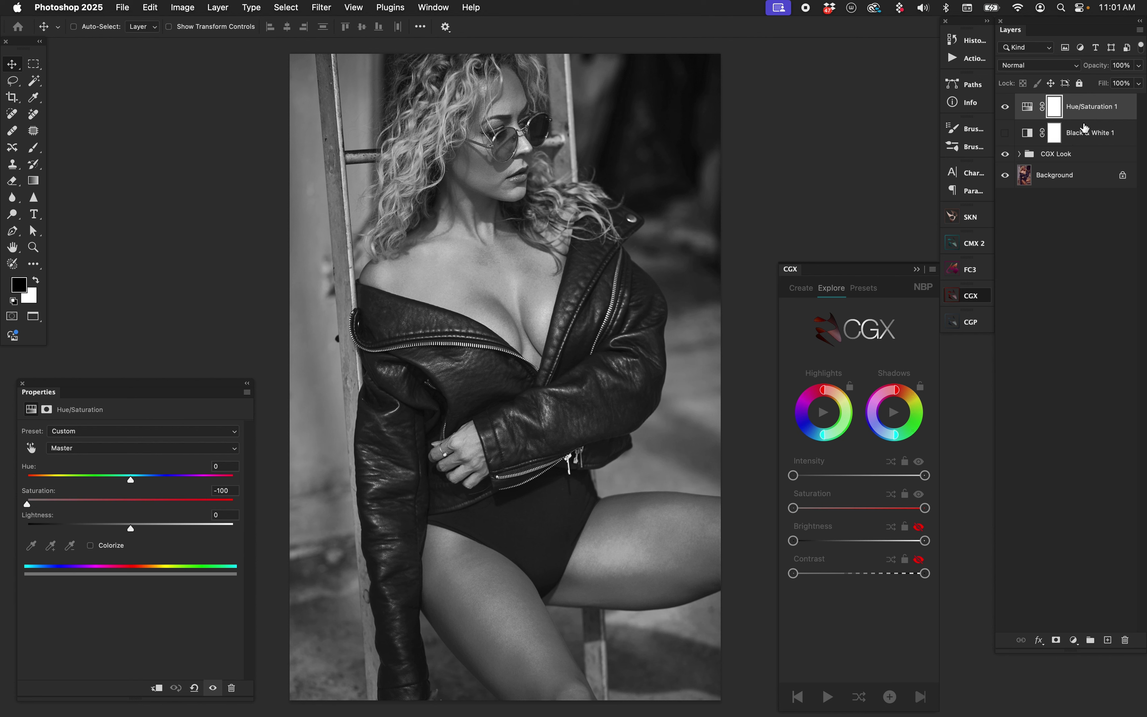
left_click(1063, 160)
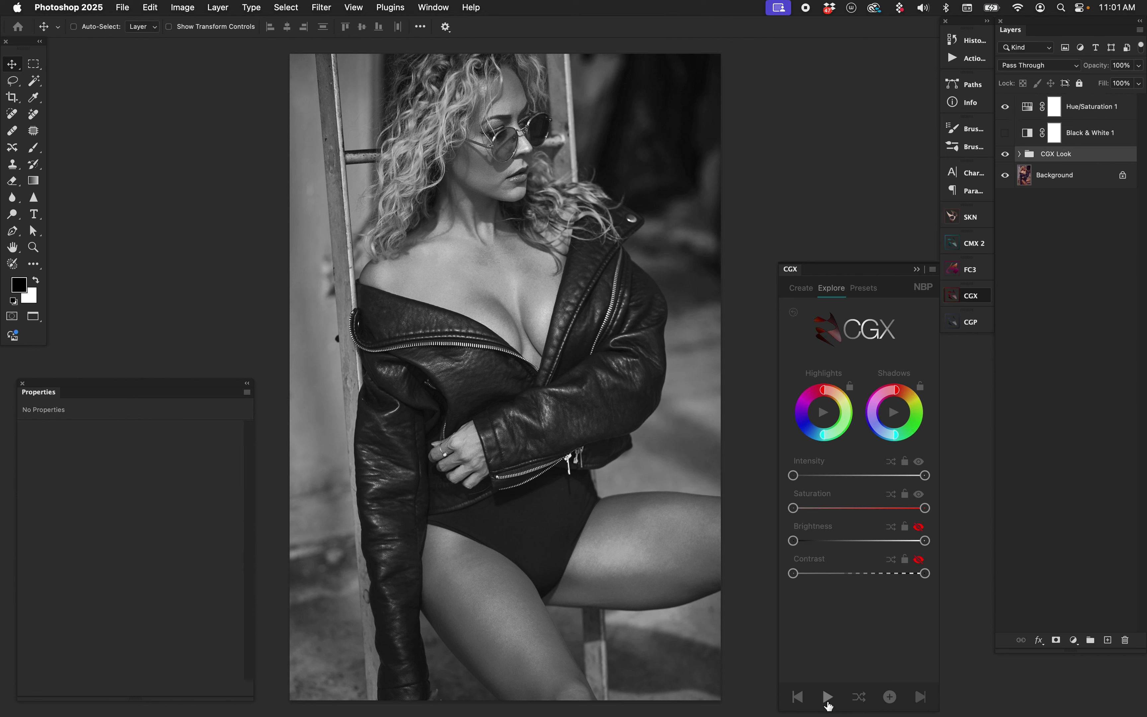
Step: Generate sixteen more random CGX tonal looks for the monochrome portrait
left_click(829, 697)
left_click(829, 697)
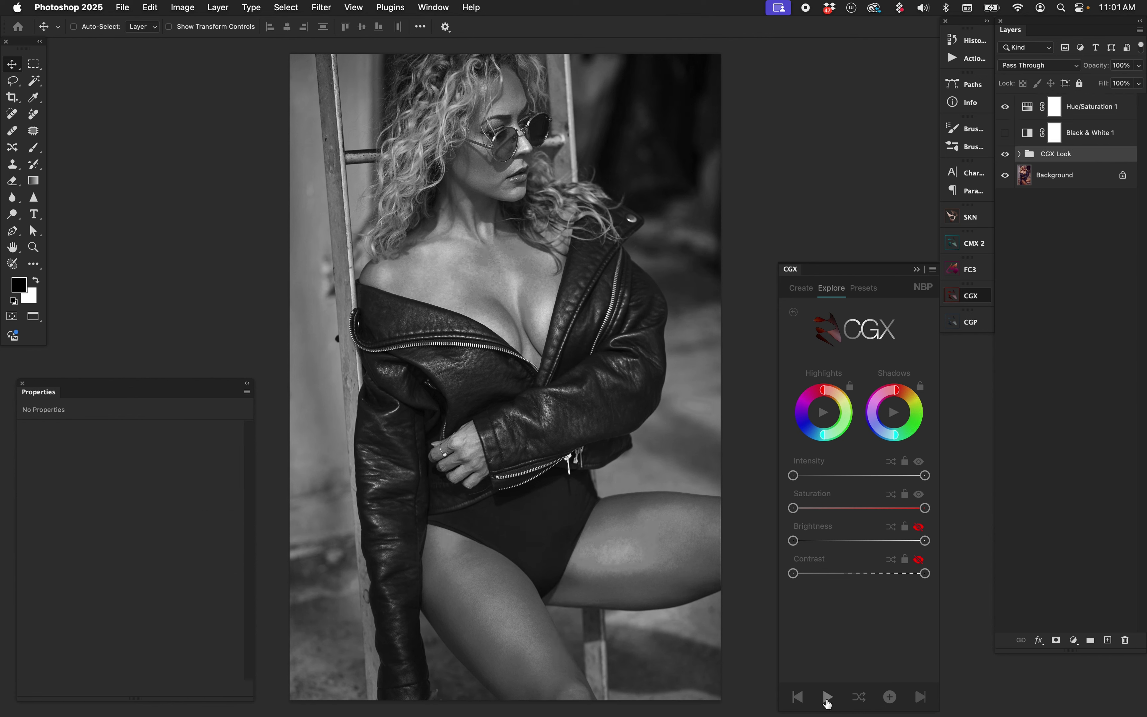
left_click(828, 698)
left_click(829, 699)
left_click(829, 698)
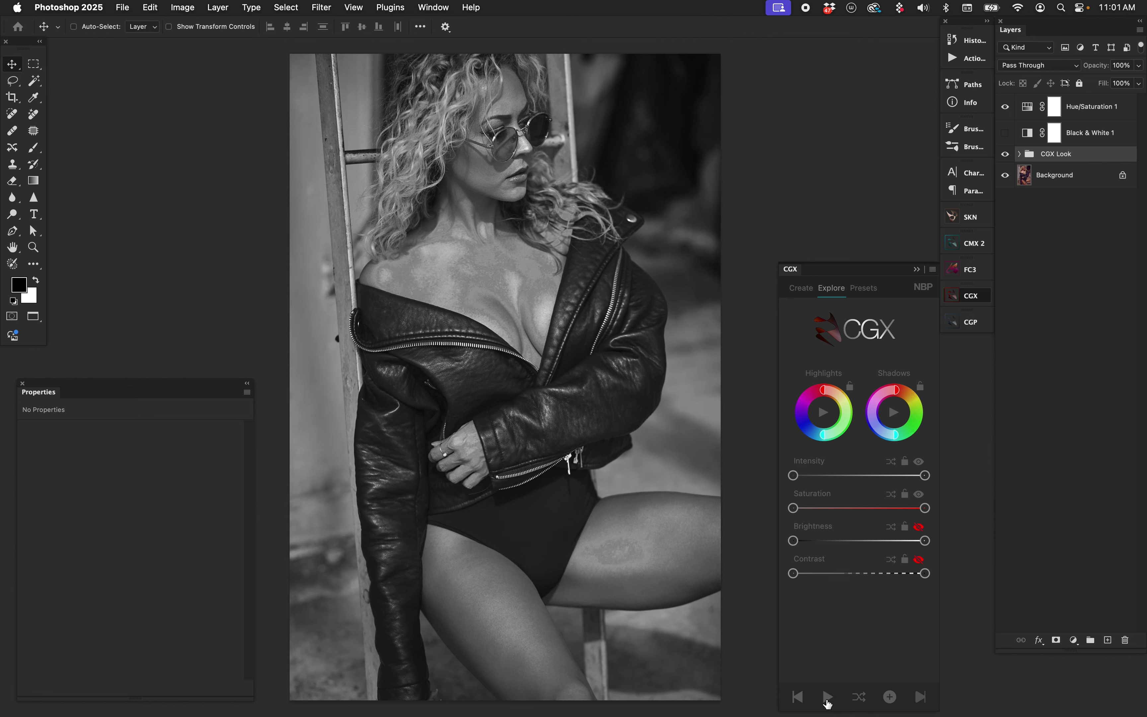
left_click(829, 698)
left_click(828, 698)
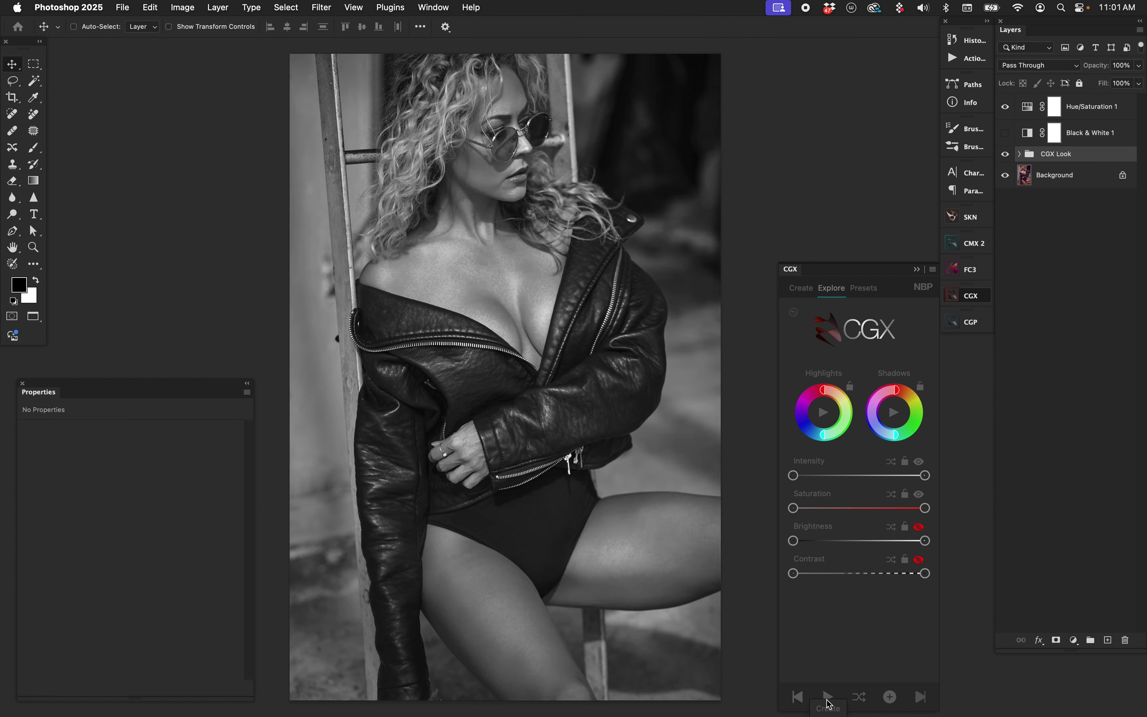
left_click(831, 701)
left_click(832, 699)
left_click(830, 698)
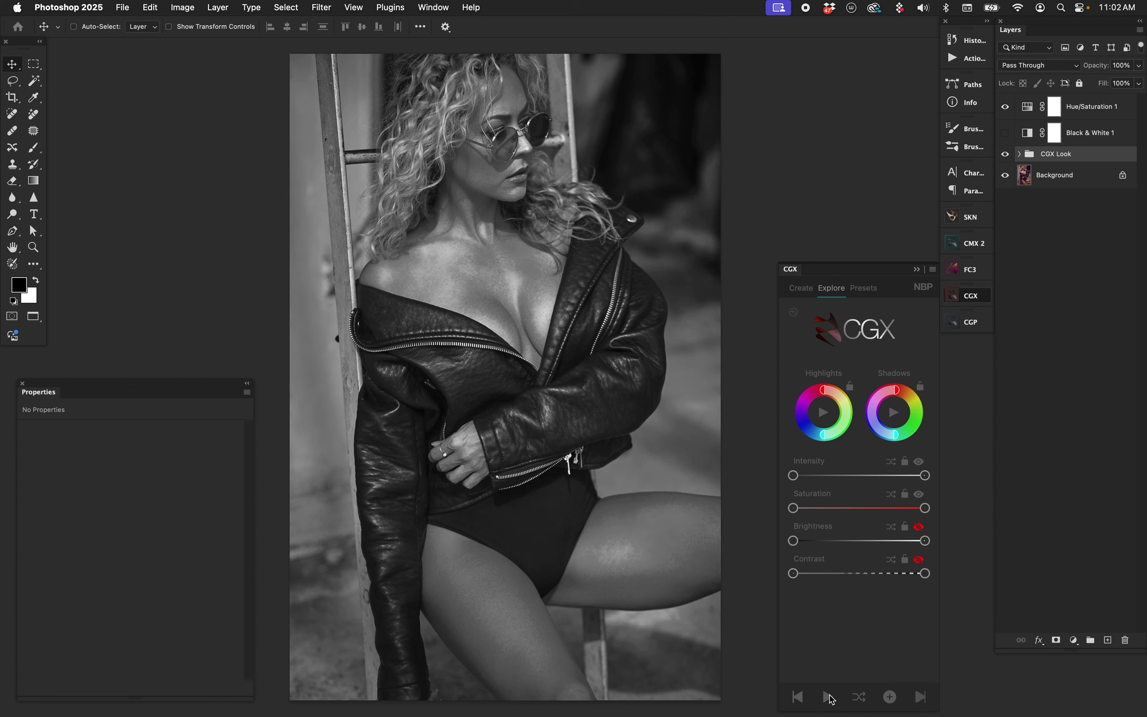
left_click(830, 698)
left_click(832, 700)
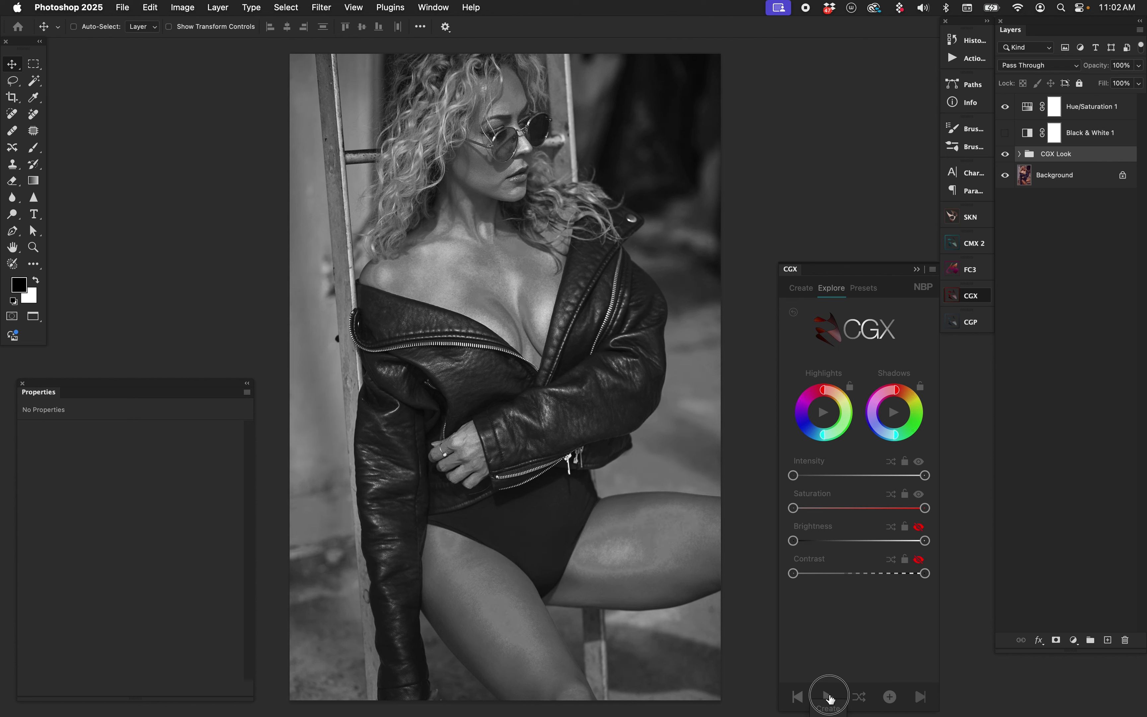
left_click(833, 699)
left_click(832, 699)
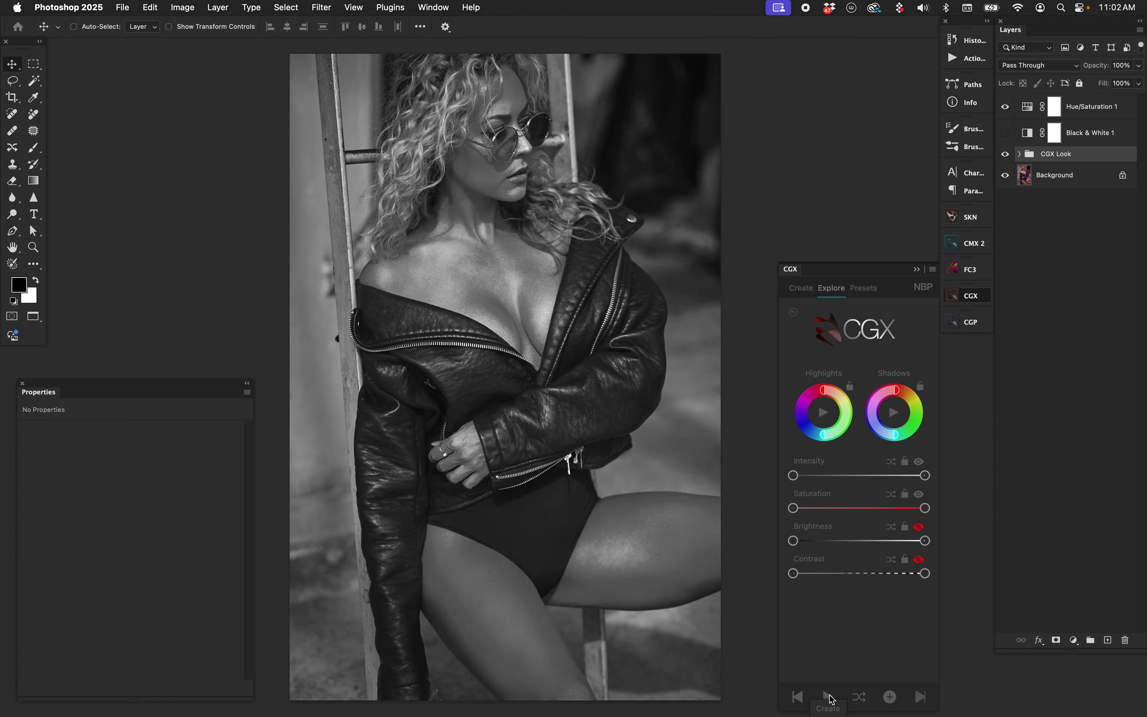
left_click(832, 699)
left_click(832, 699)
Step: Re-enable Brightness and Contrast variation and generate a lighter grey look
left_click(833, 700)
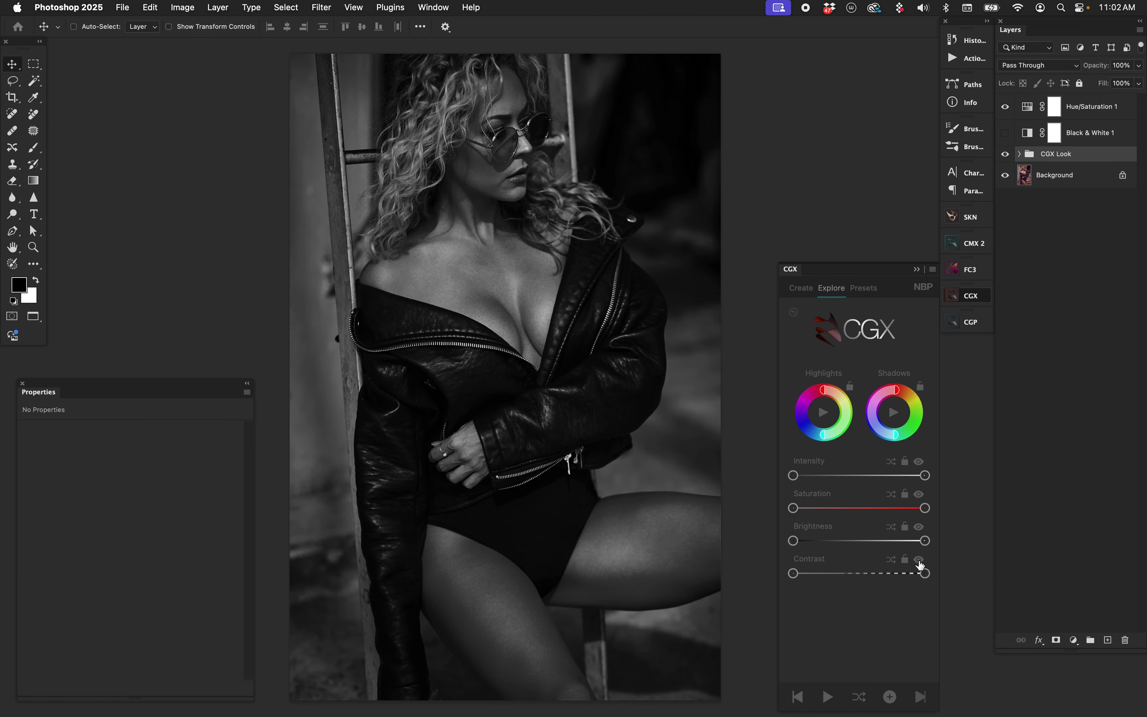
left_click(920, 560)
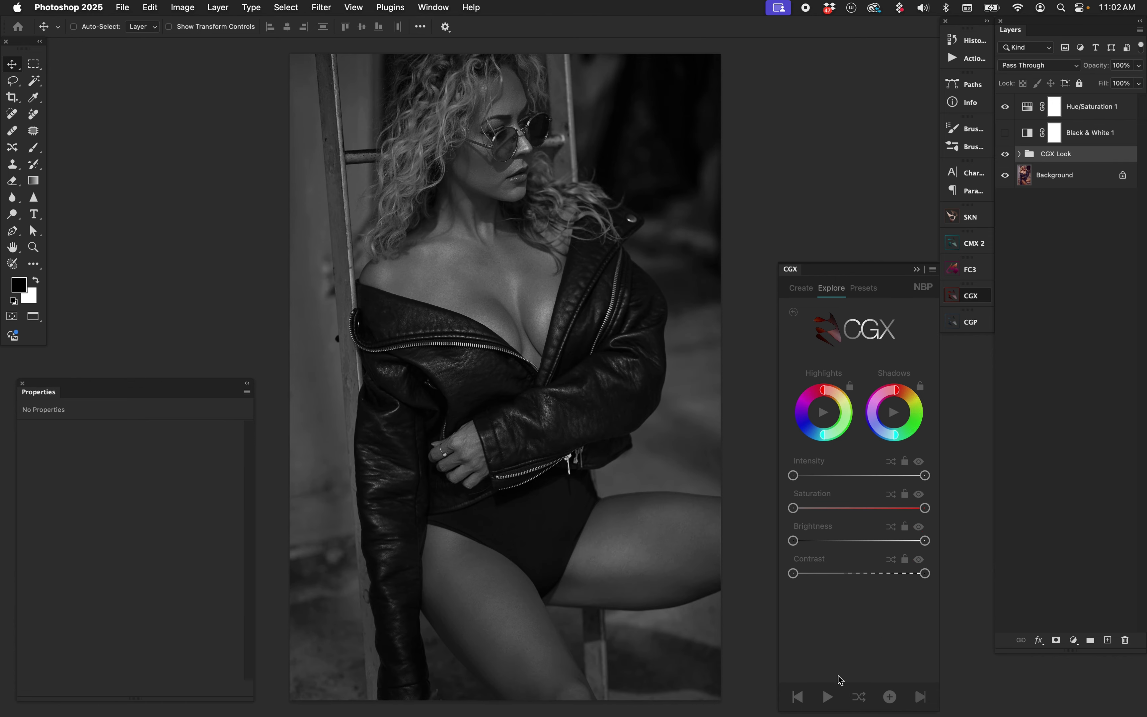
left_click(828, 698)
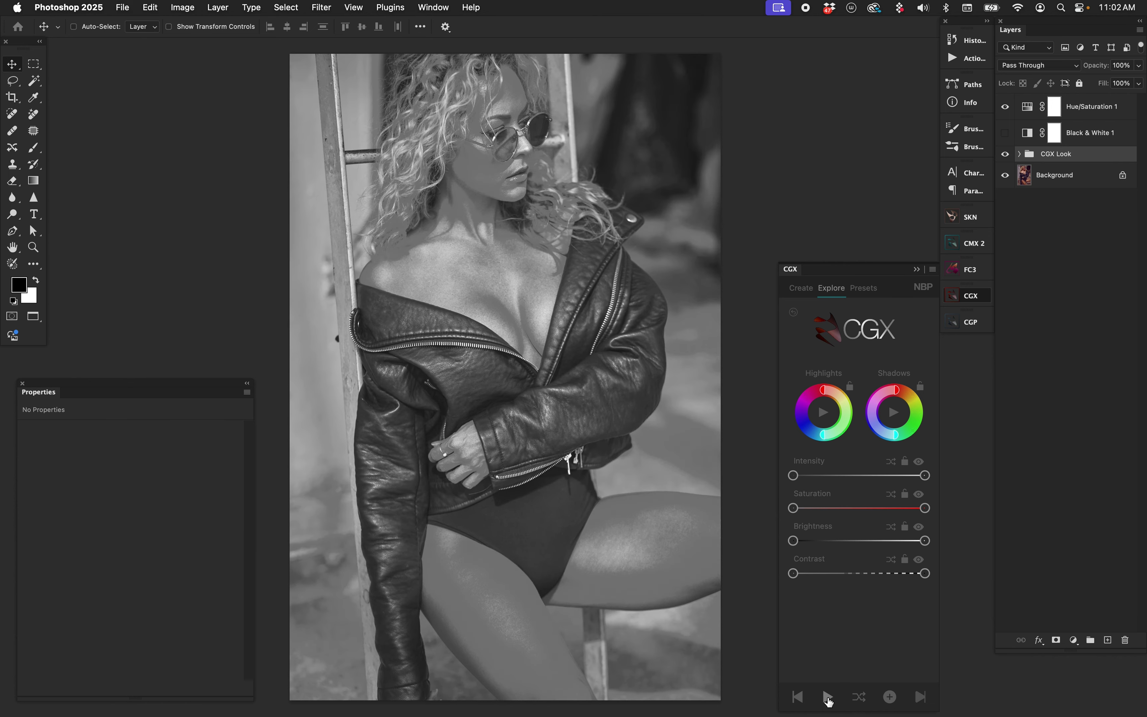